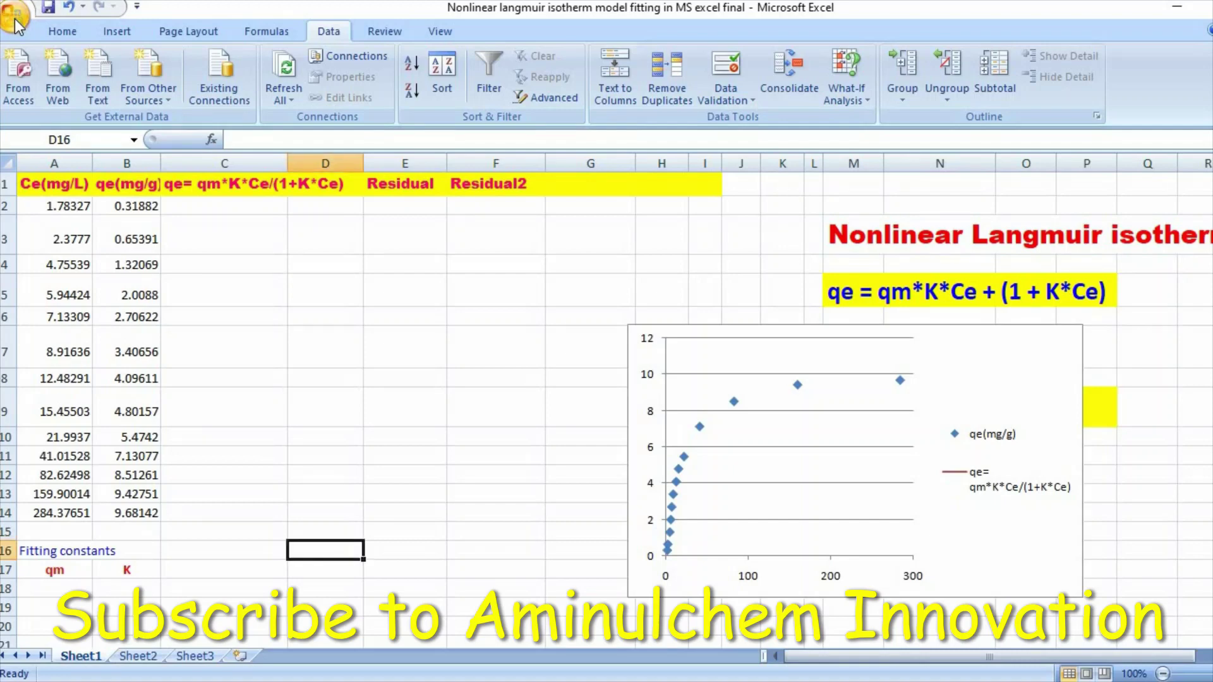
Step: Turn on the Solver Add-in from the Excel Add-ins manager in Excel Options
click(15, 25)
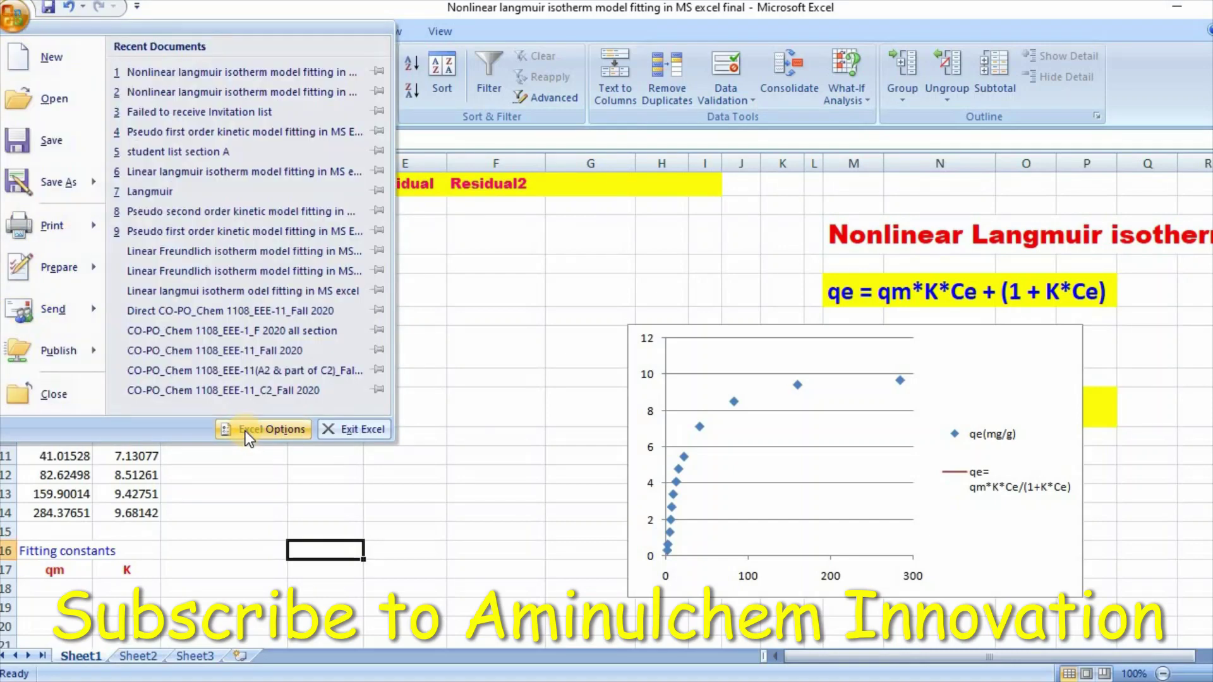
click(245, 430)
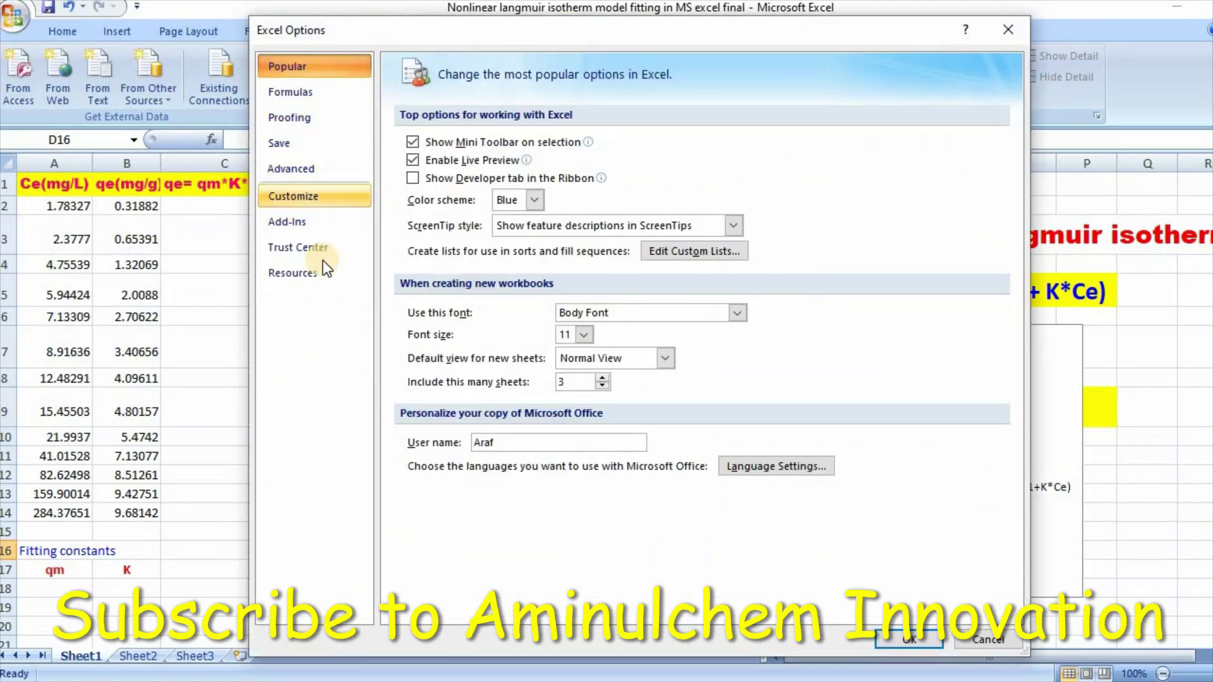
click(302, 225)
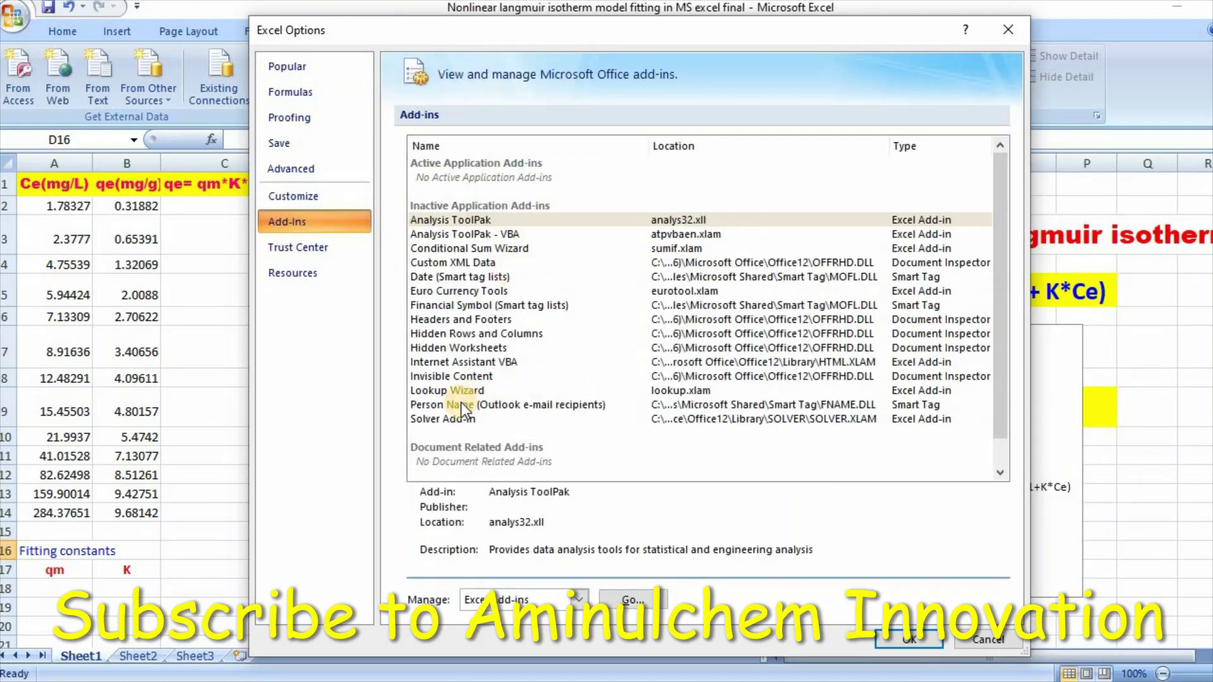
click(434, 422)
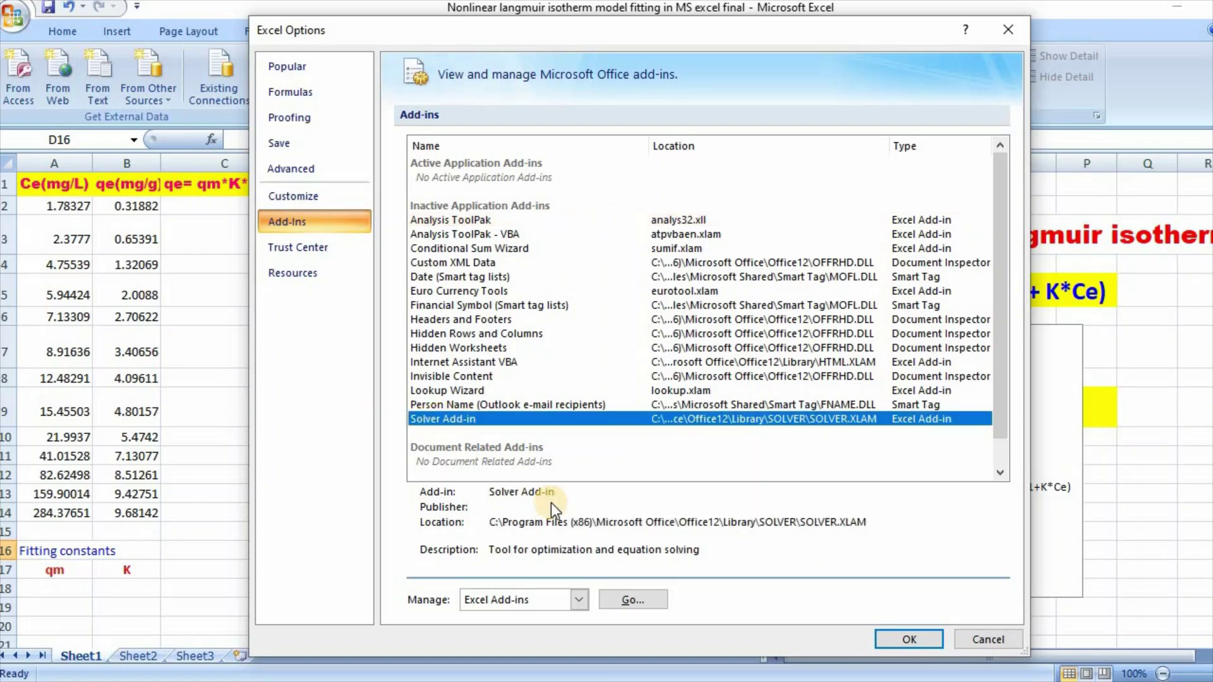
click(624, 600)
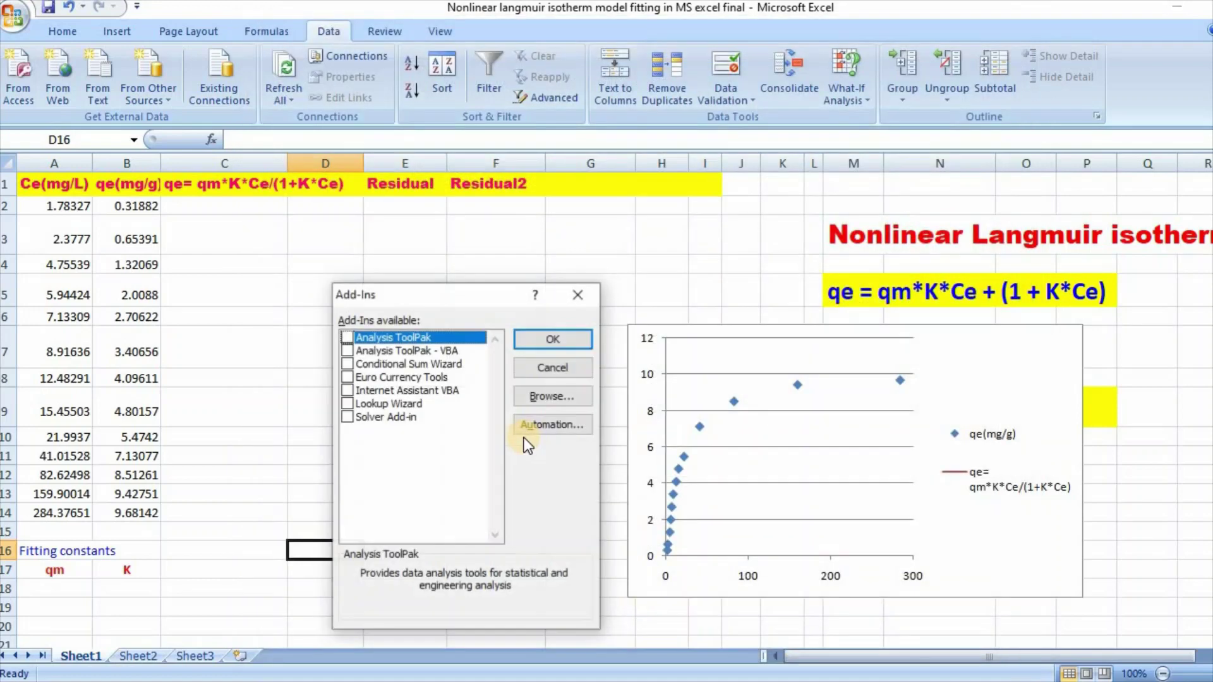
click(348, 418)
click(550, 339)
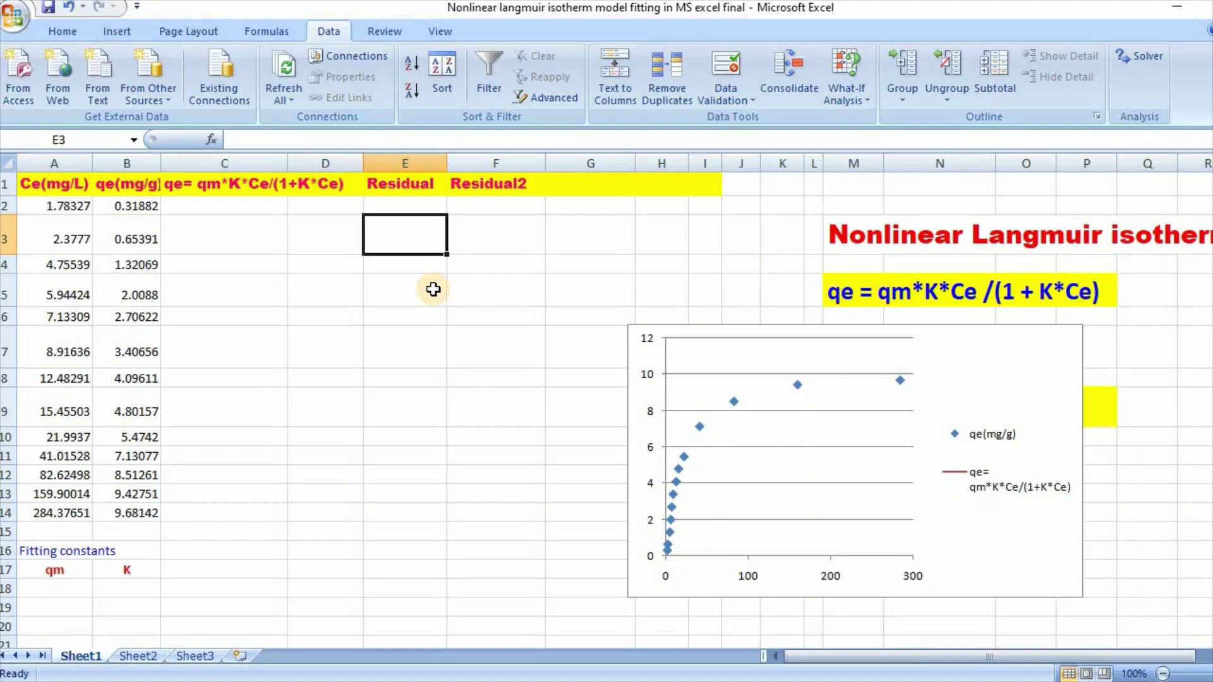
Step: Move the selection to cell F2 under the Residual2 heading
key(Up)
key(Right)
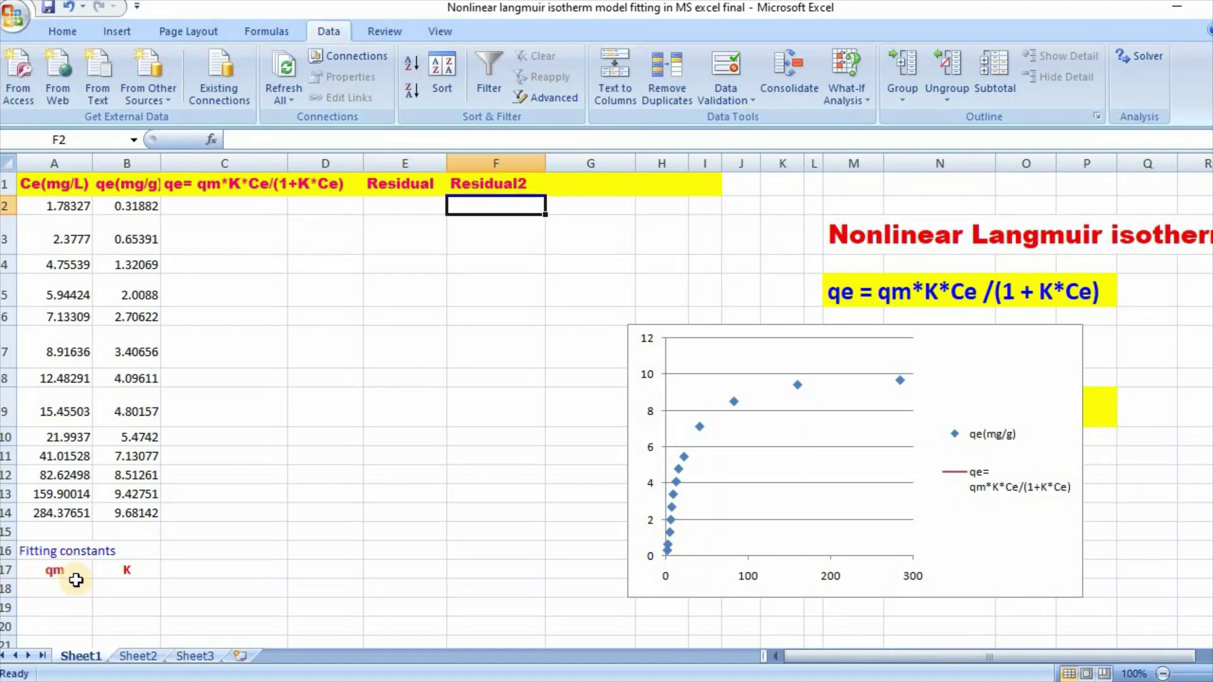
Step: Enter the starting guesses qm = 10 in A18 and K = 0.05 in B18
click(56, 572)
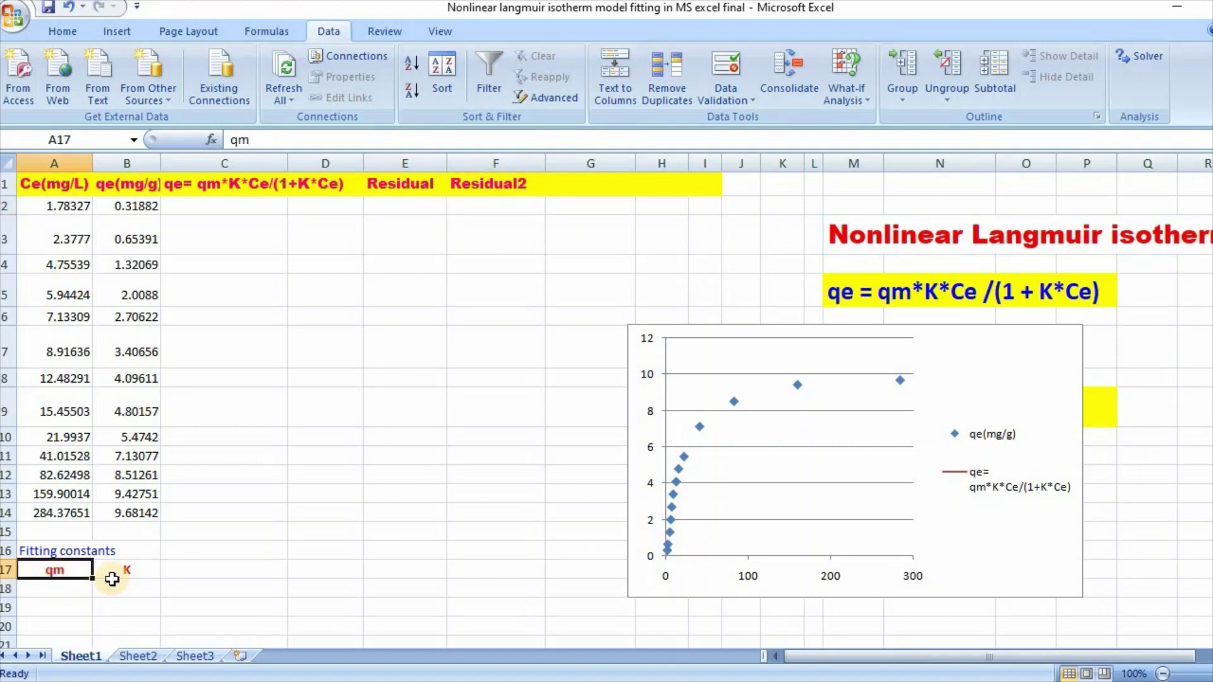
click(112, 578)
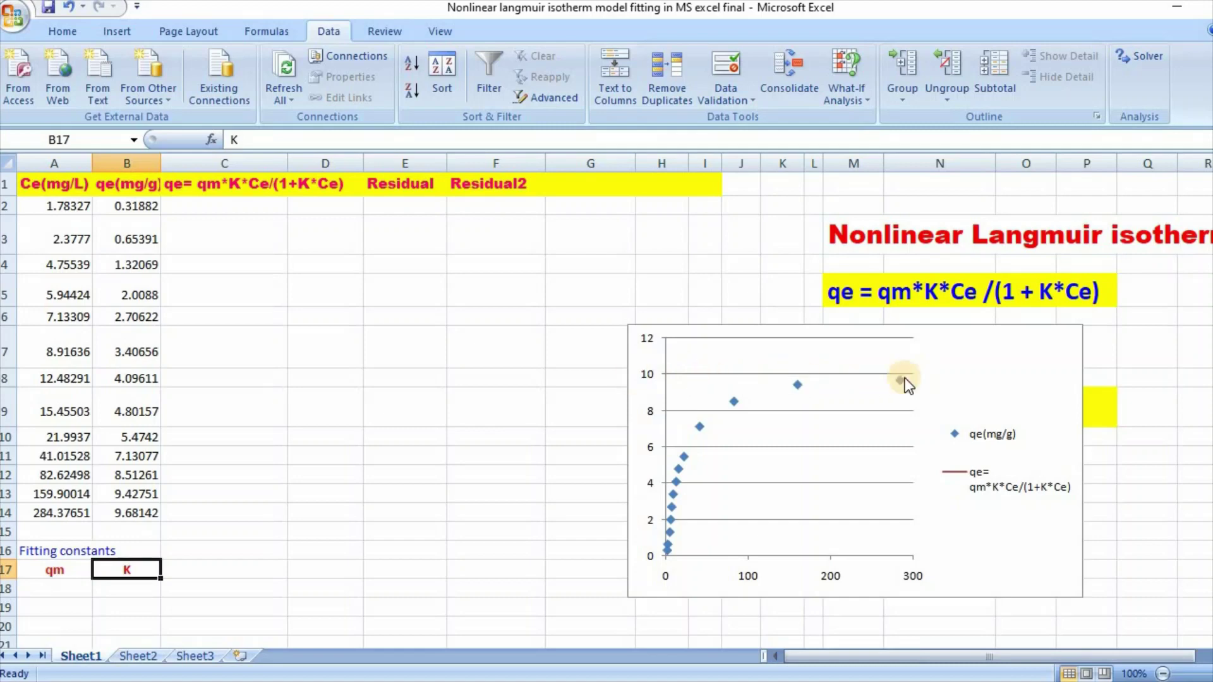
click(60, 591)
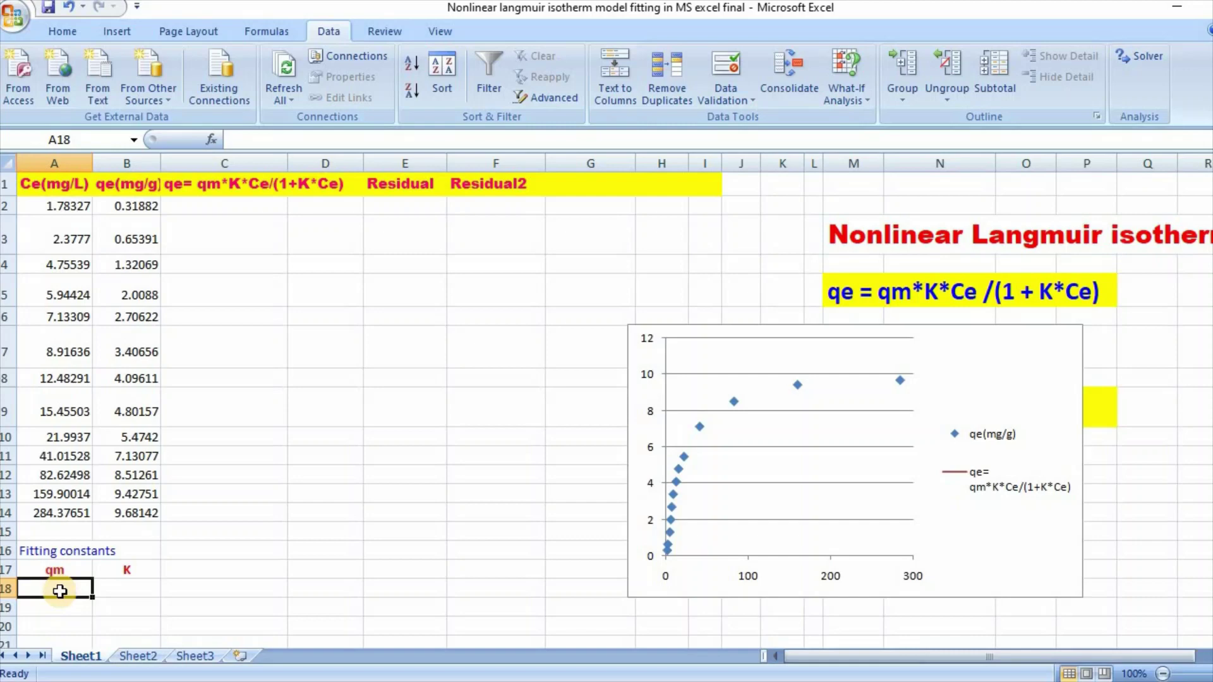
text(10)
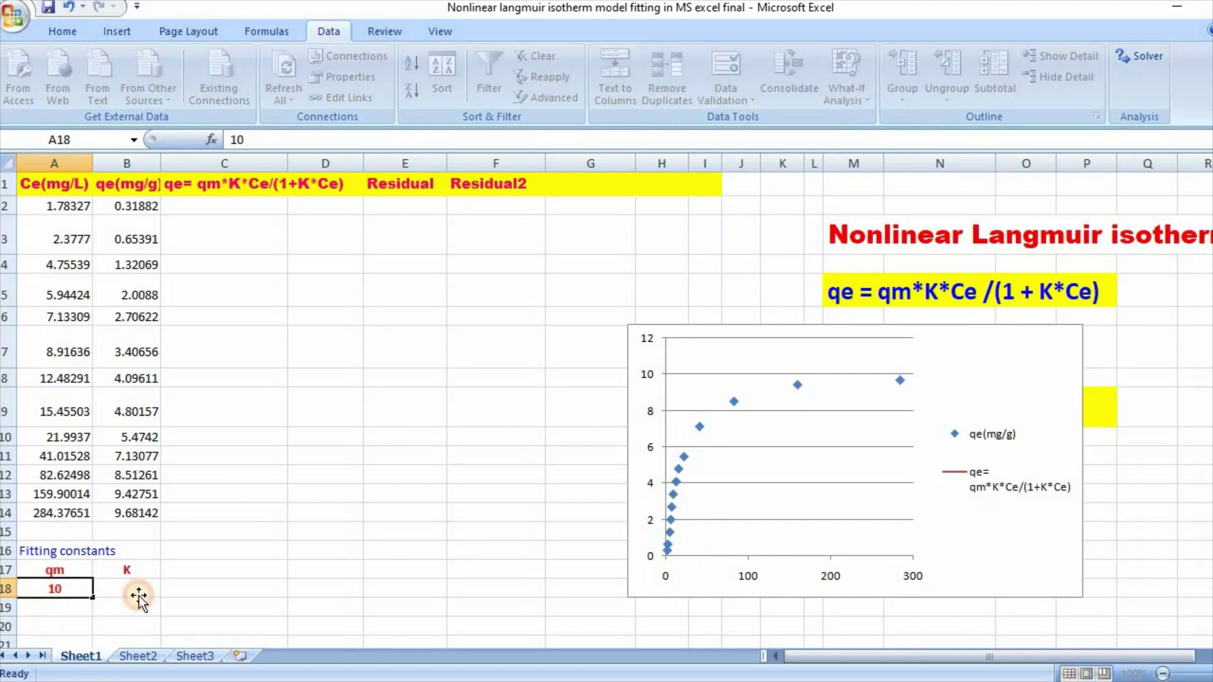
click(137, 594)
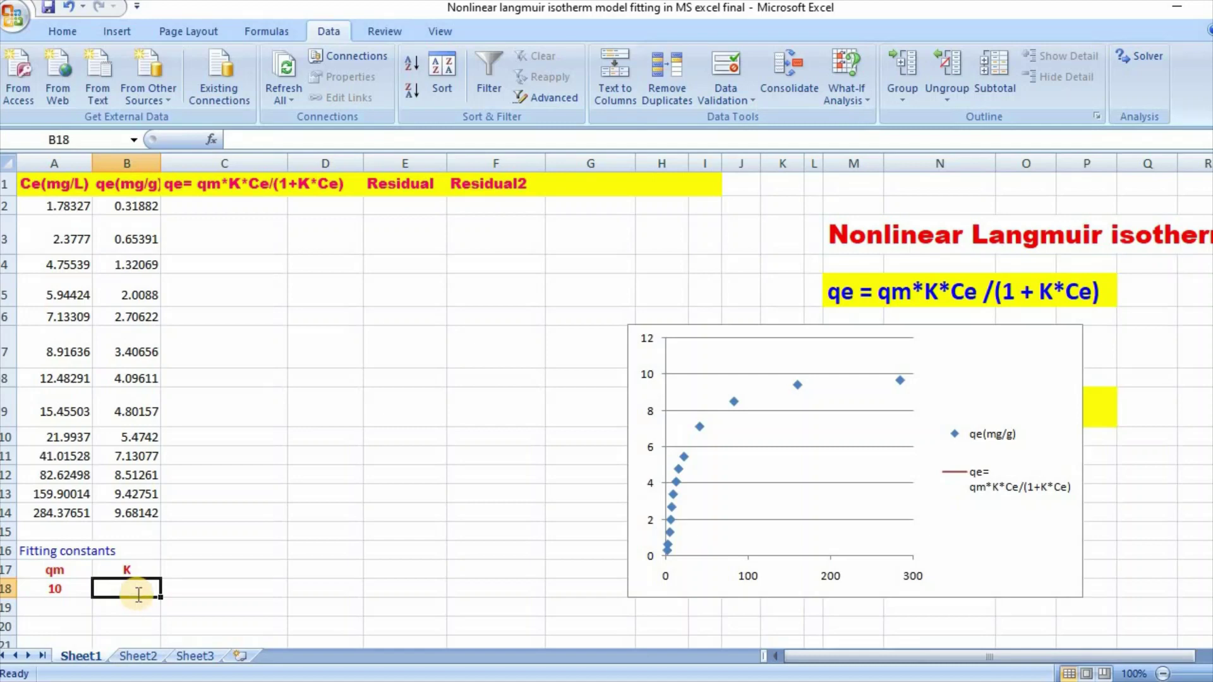
text(0.0)
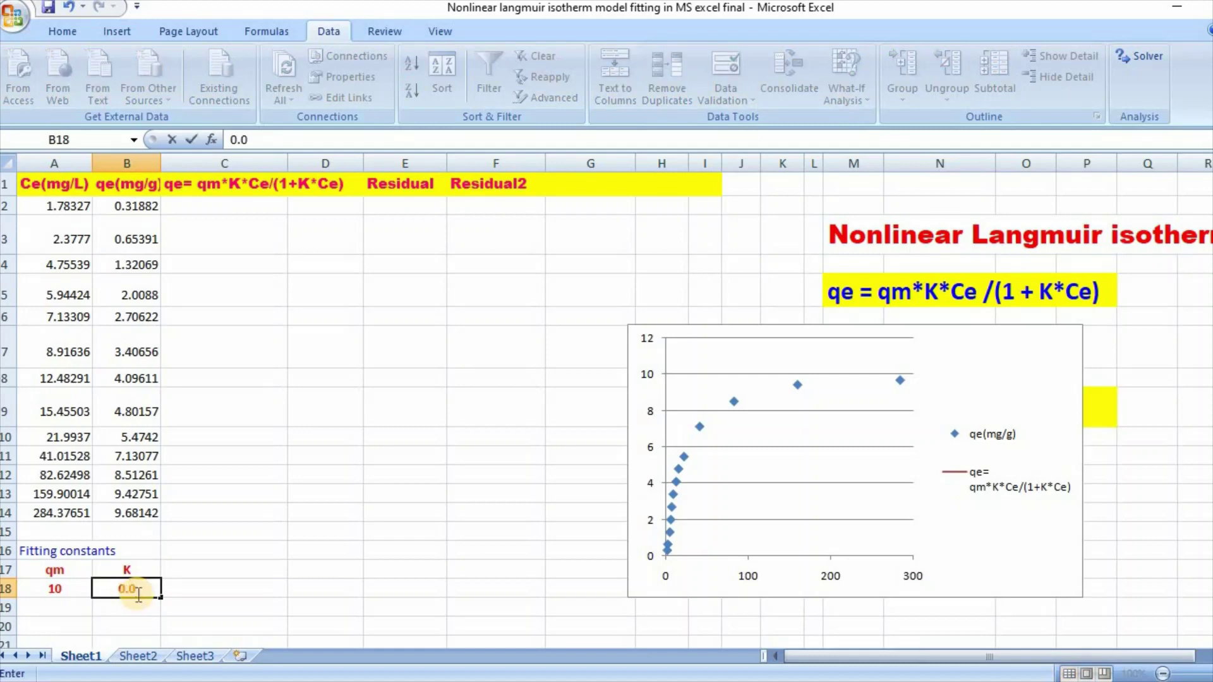
text(5)
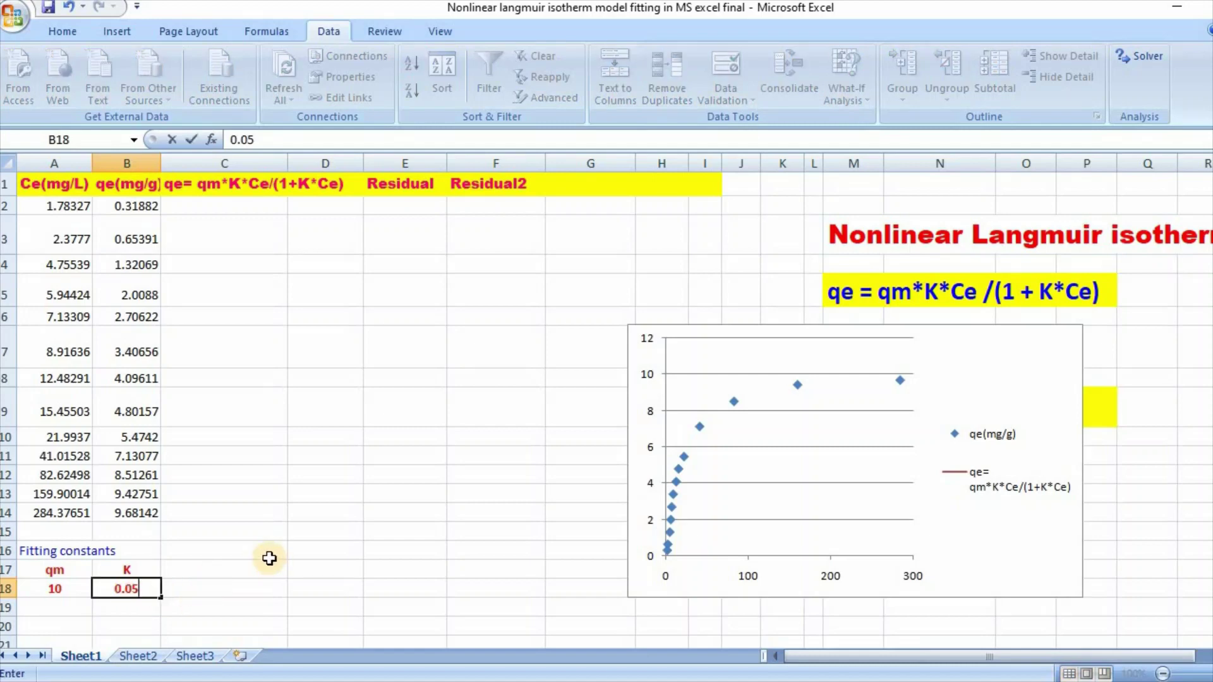
click(269, 559)
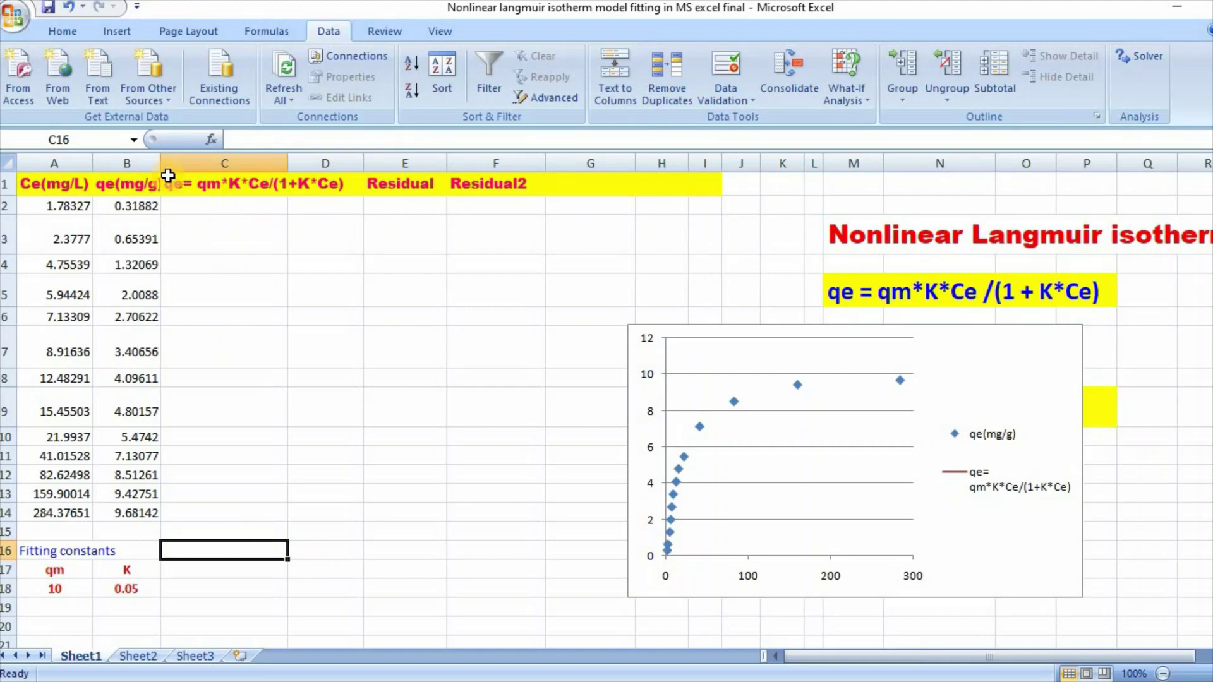
Step: Build the Langmuir model formula =A18*B18*A2/(1+B18*A2) in cell C2
click(192, 201)
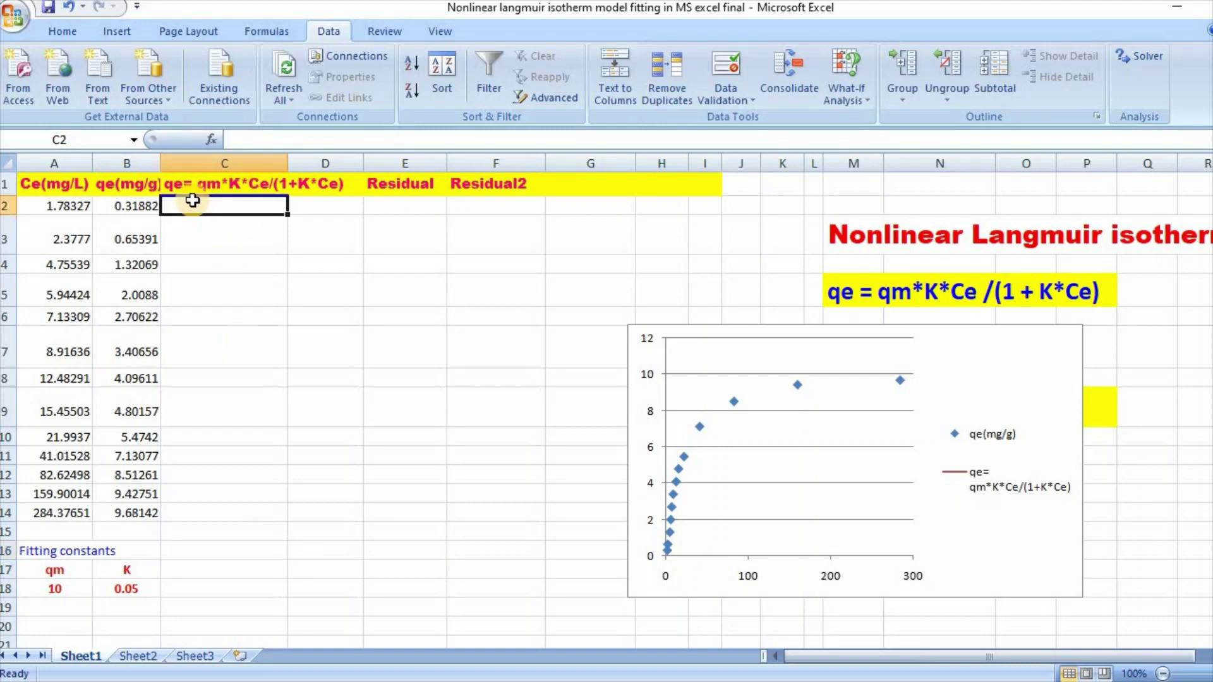
text(=)
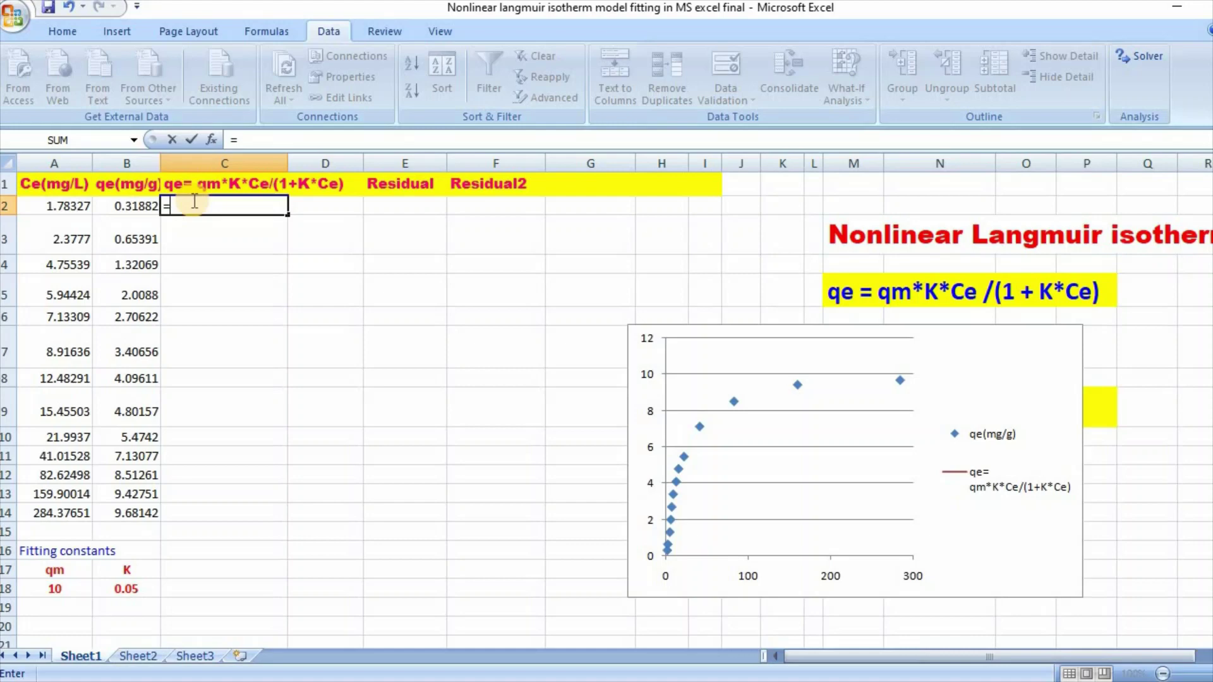
click(68, 588)
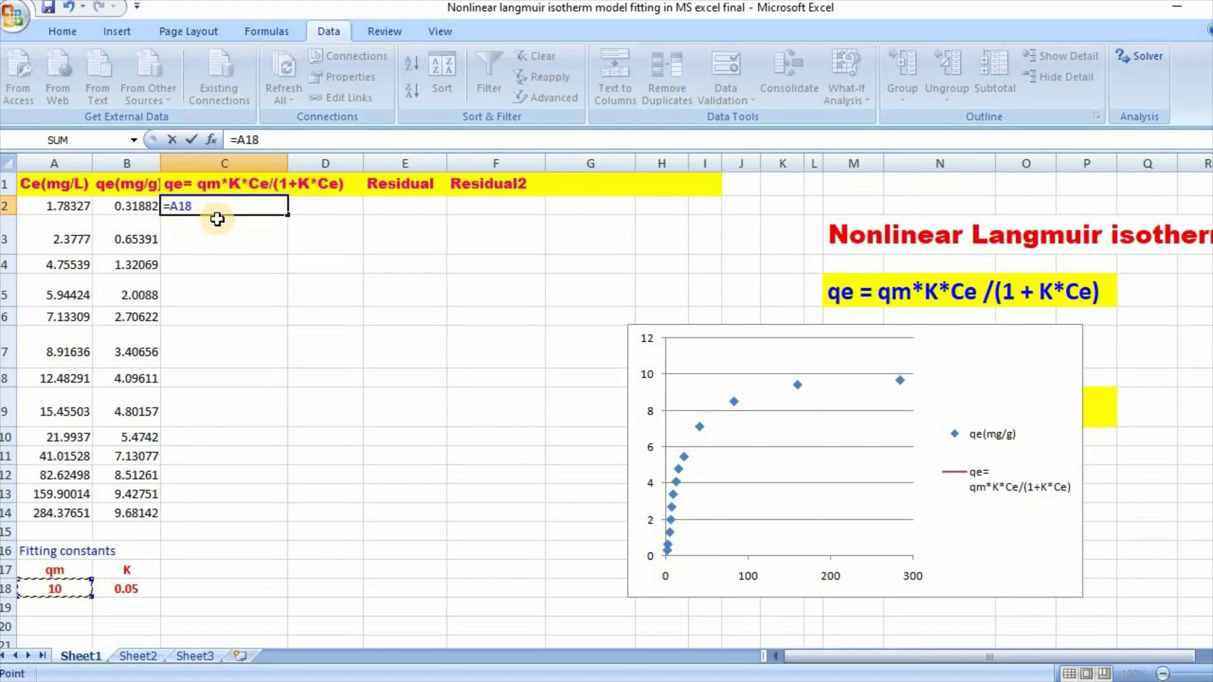
text(*)
click(132, 598)
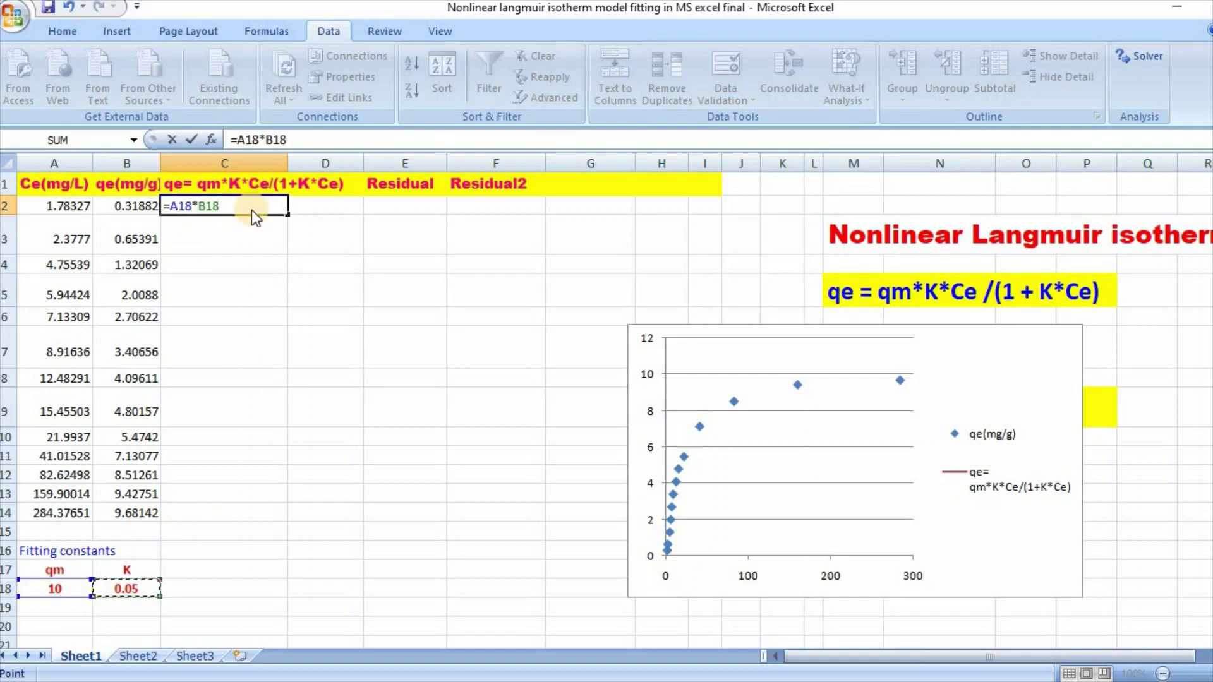
text(*)
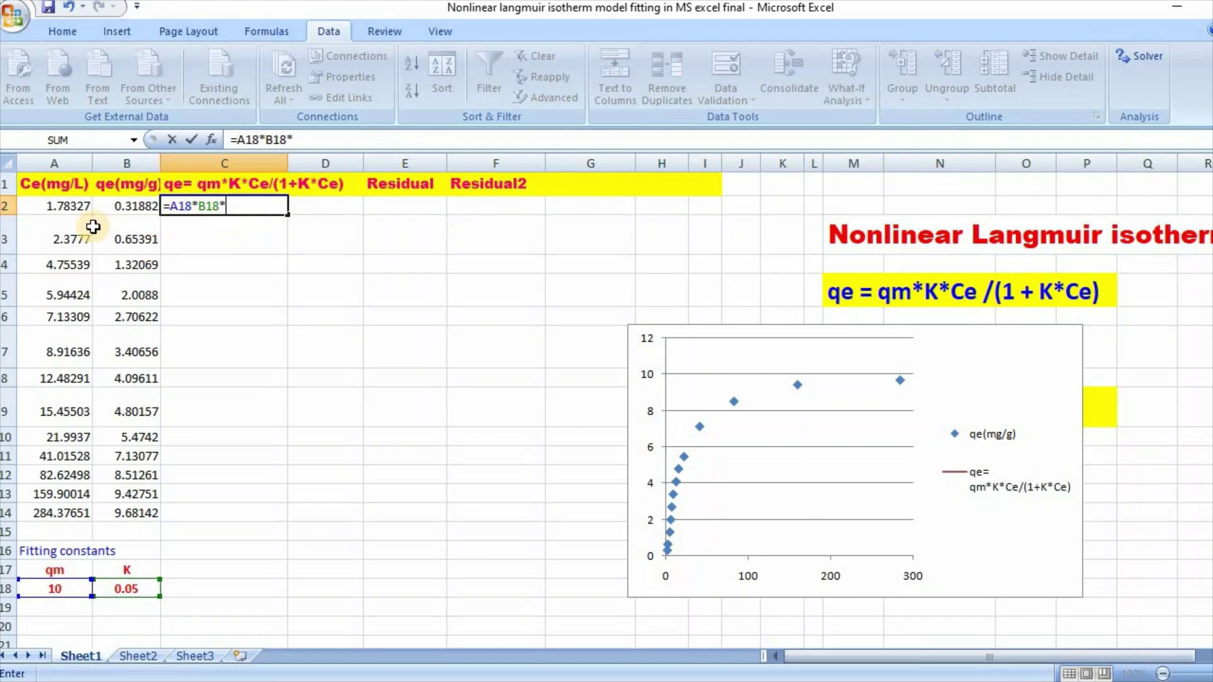
click(79, 209)
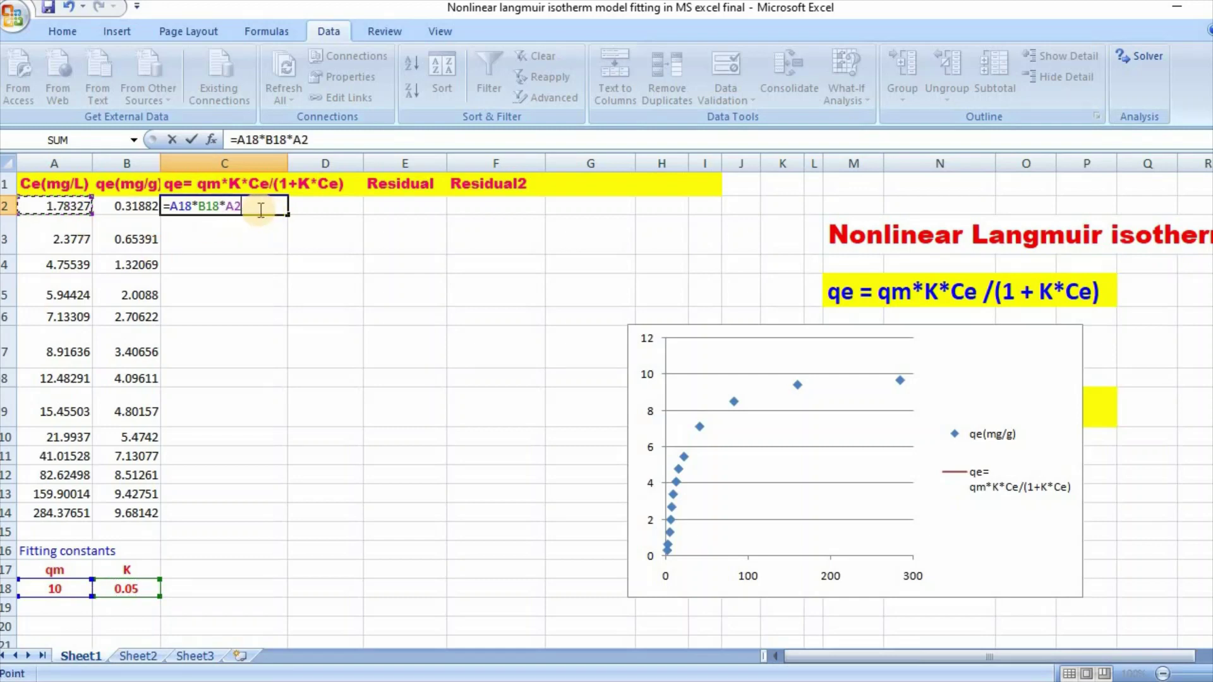
text(/(1+)
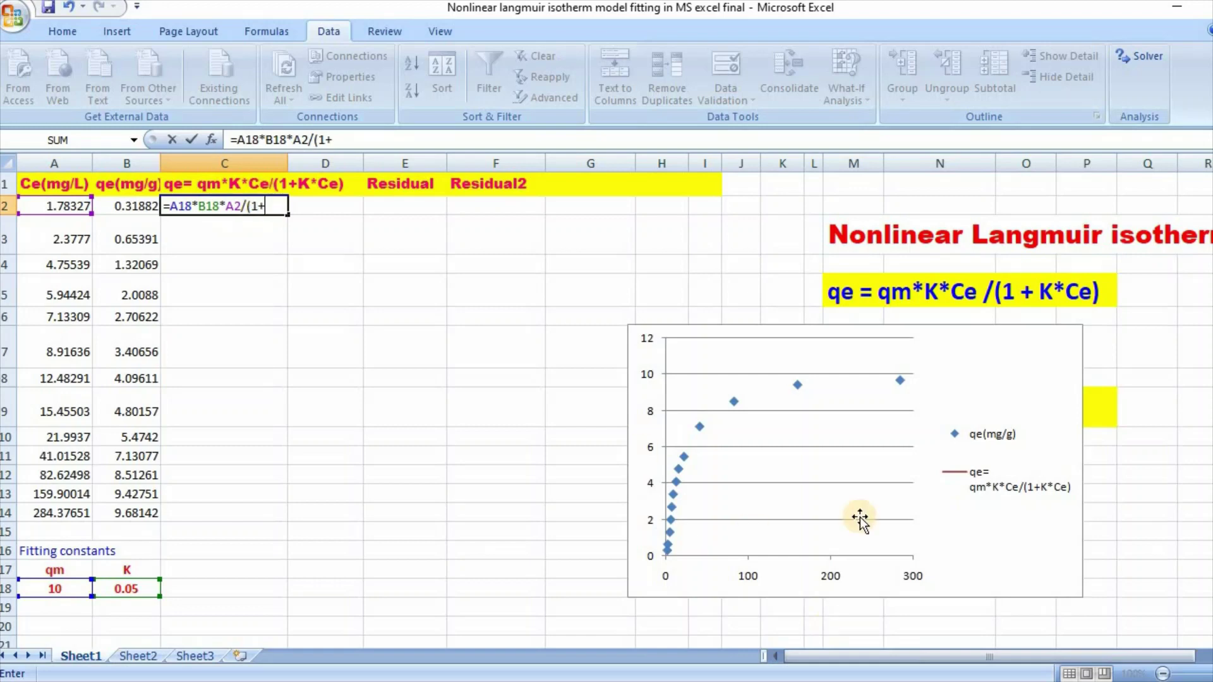
click(120, 589)
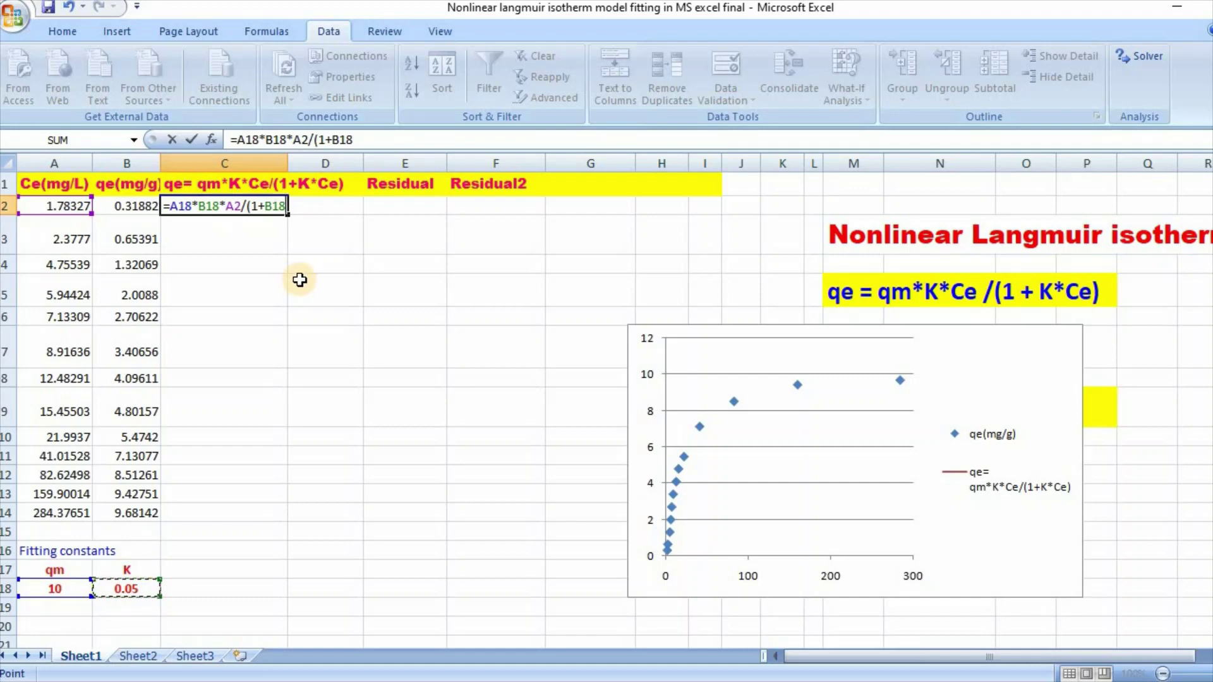
text(*)
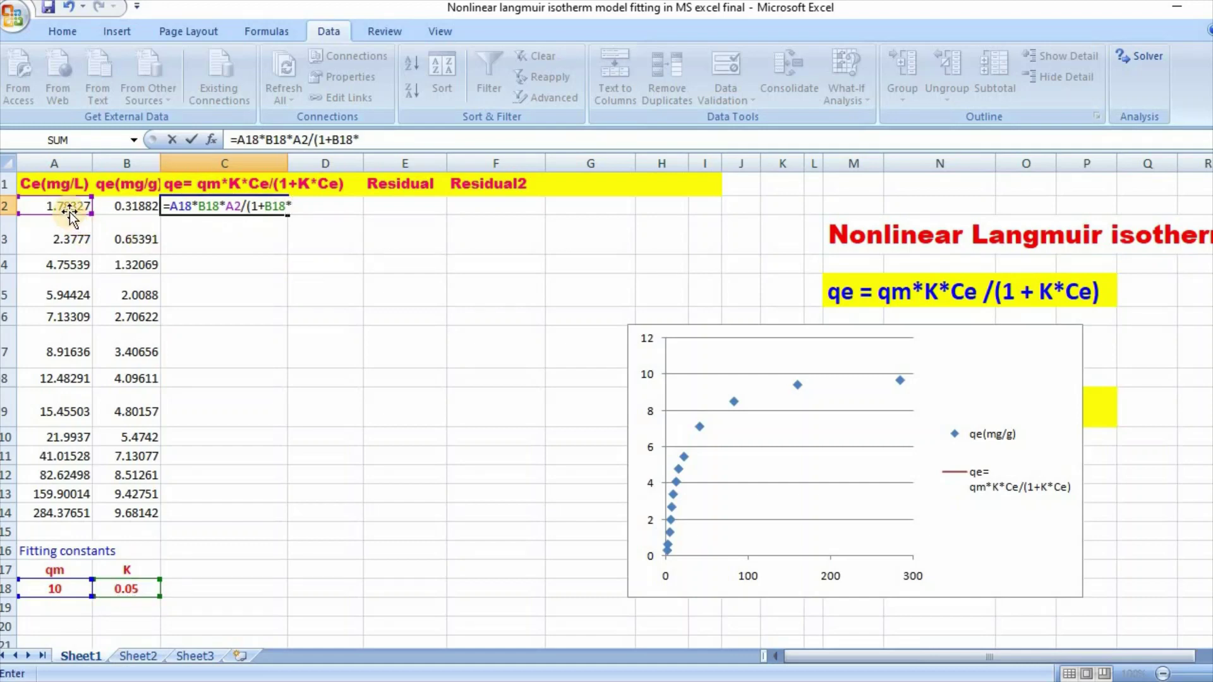
click(70, 210)
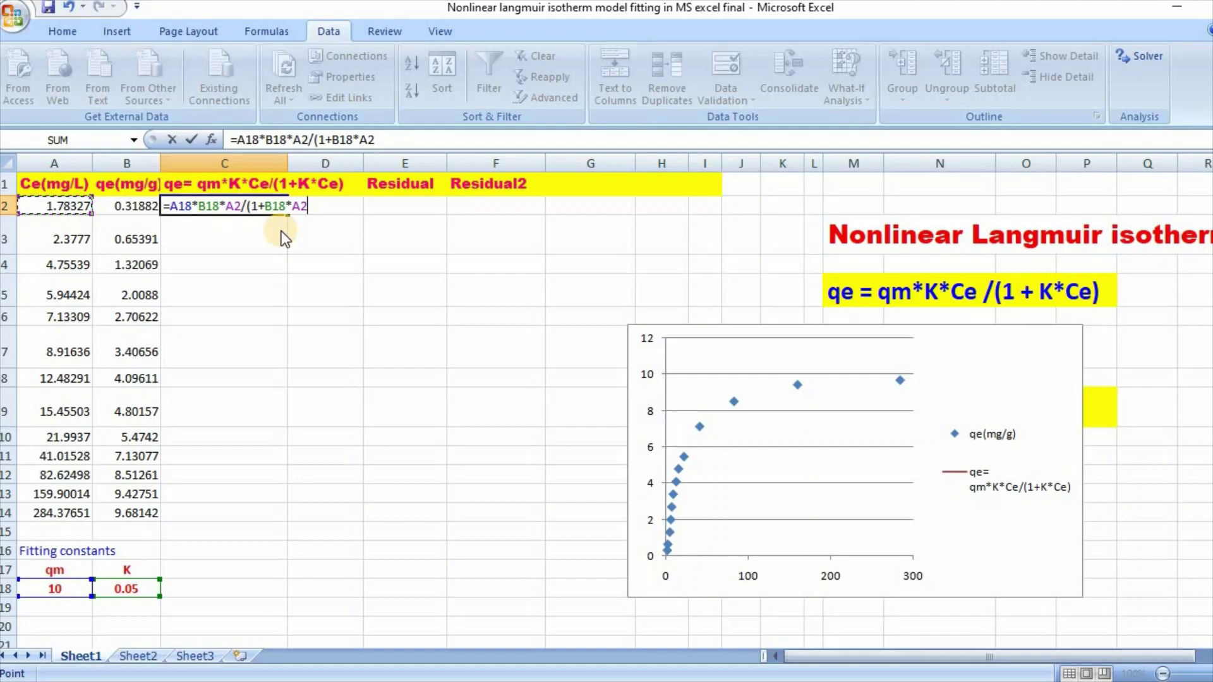
text())
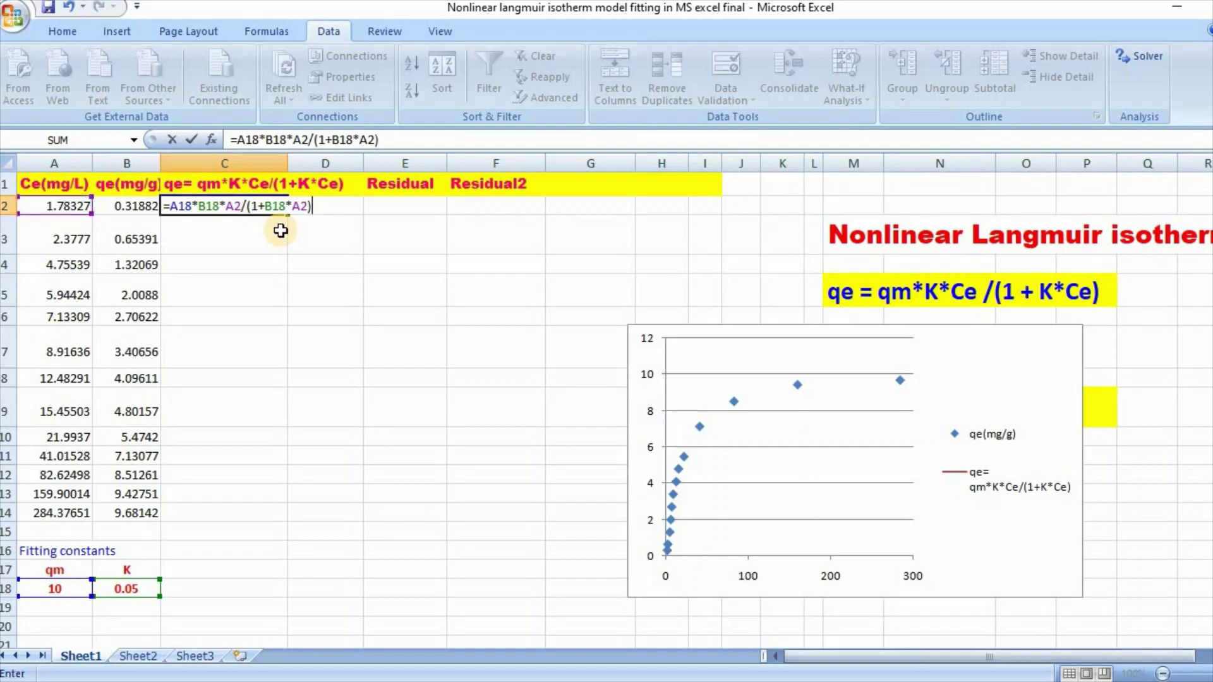
Step: Lock the rows of the A18 and B18 references with $ signs
click(181, 207)
text($)
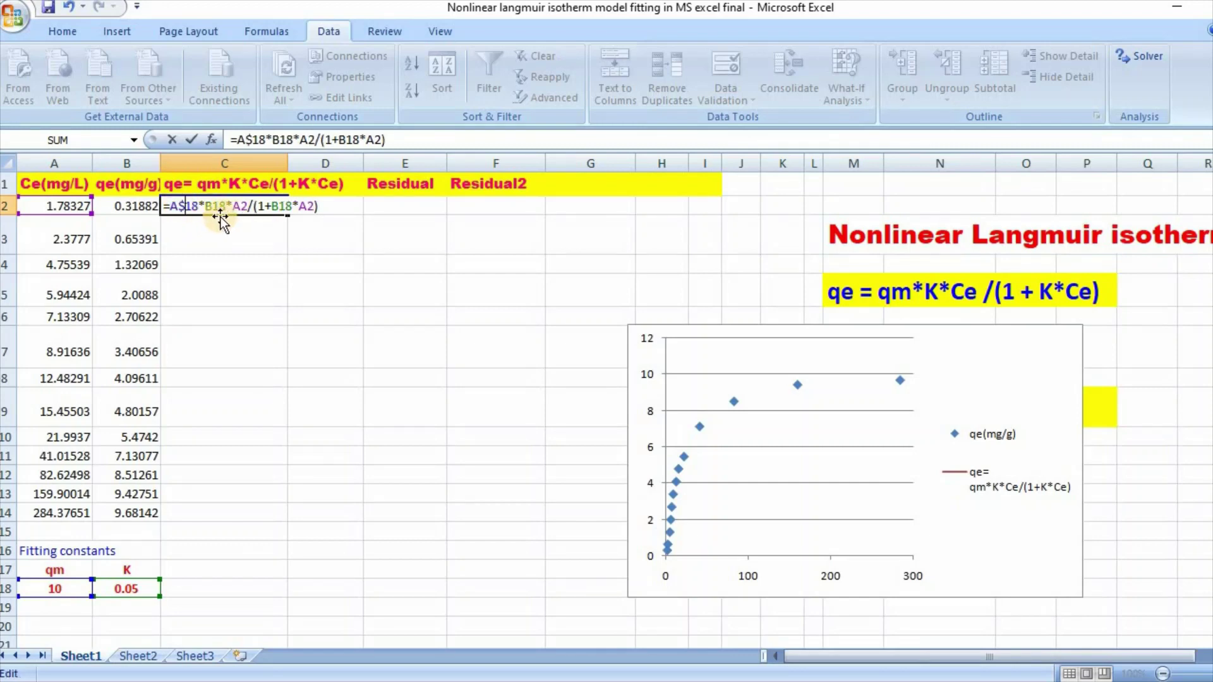
click(215, 208)
text($)
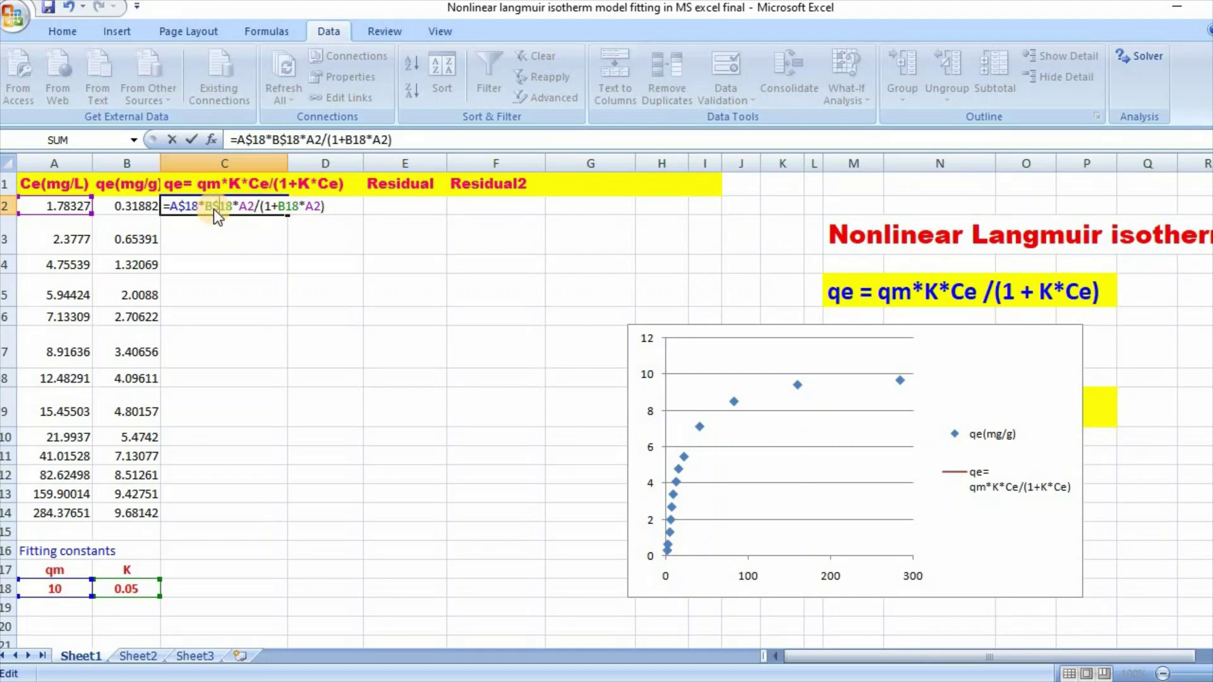
click(286, 209)
Step: Finish the C2 formula and fill the model qe down to C14
text($)
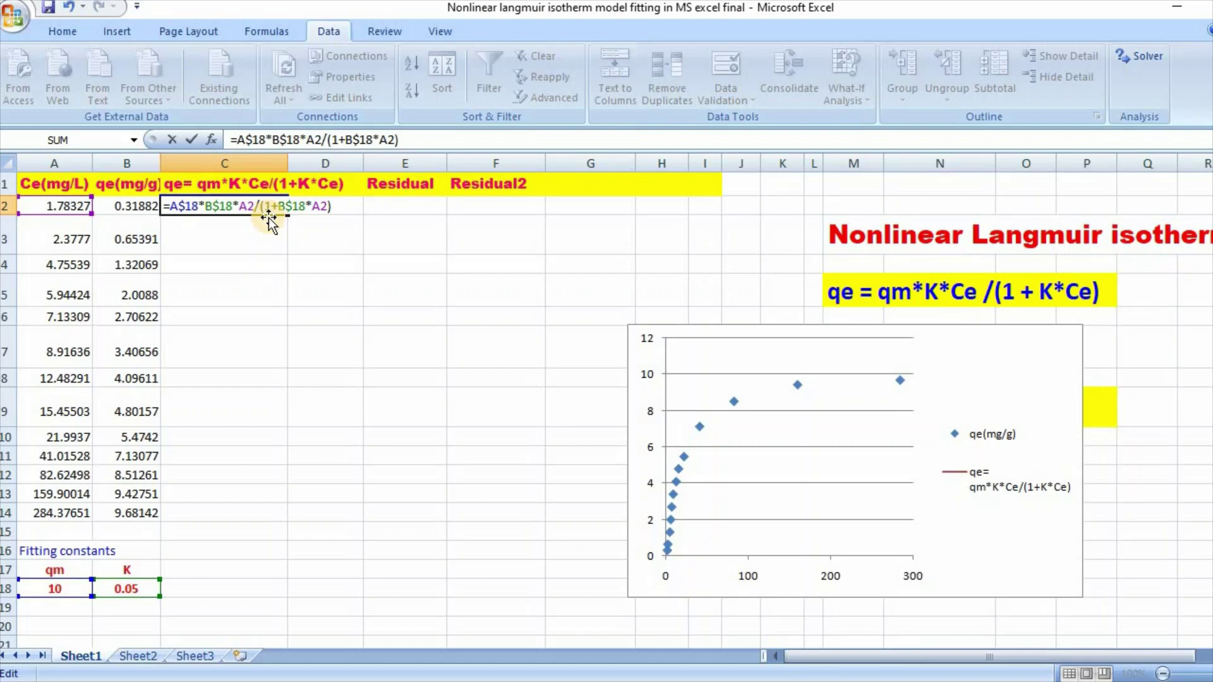
key(Return)
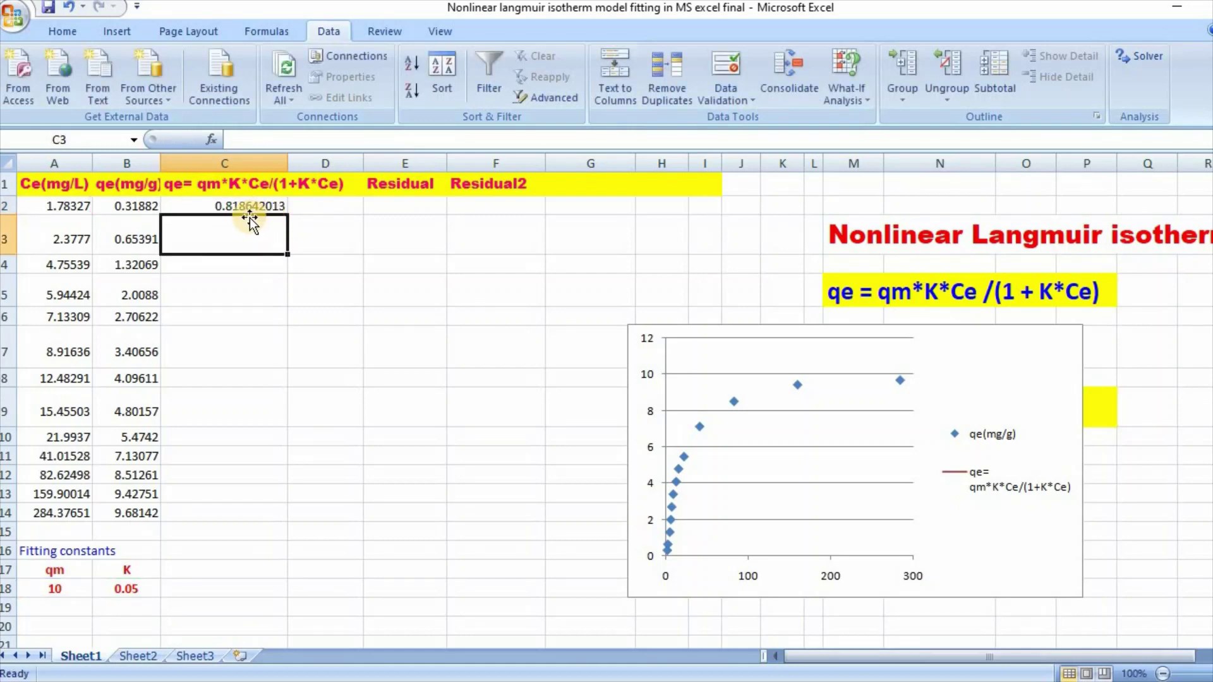
click(252, 208)
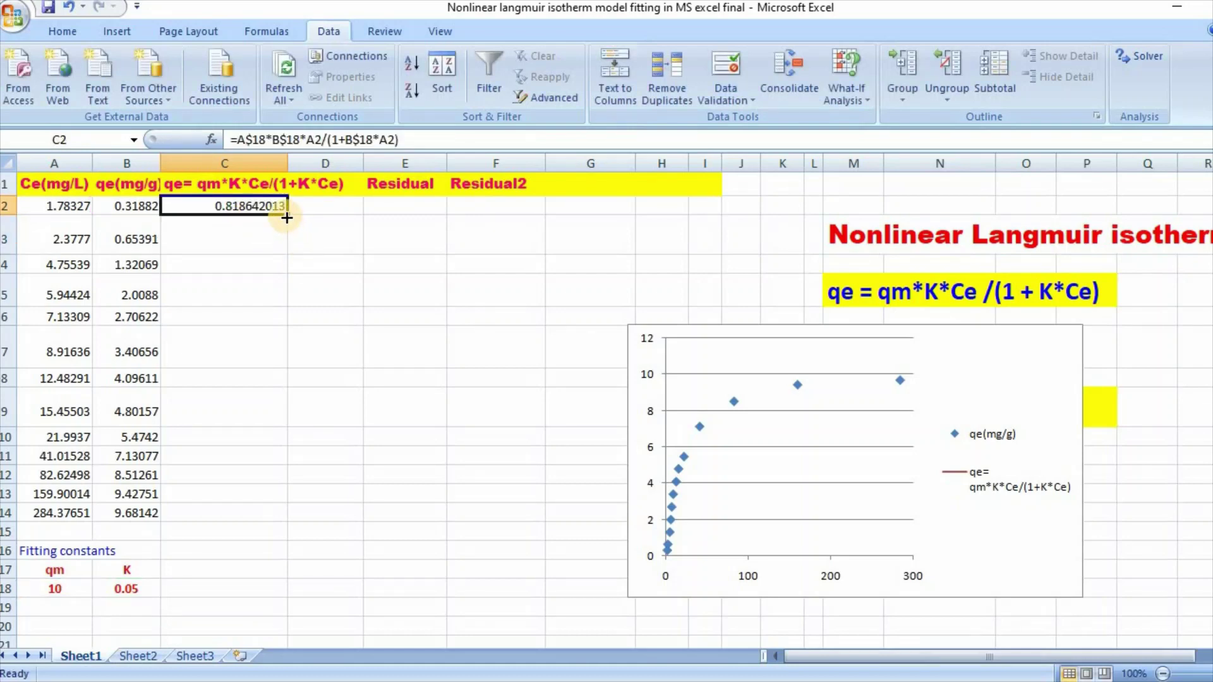
drag(287, 215, 290, 493)
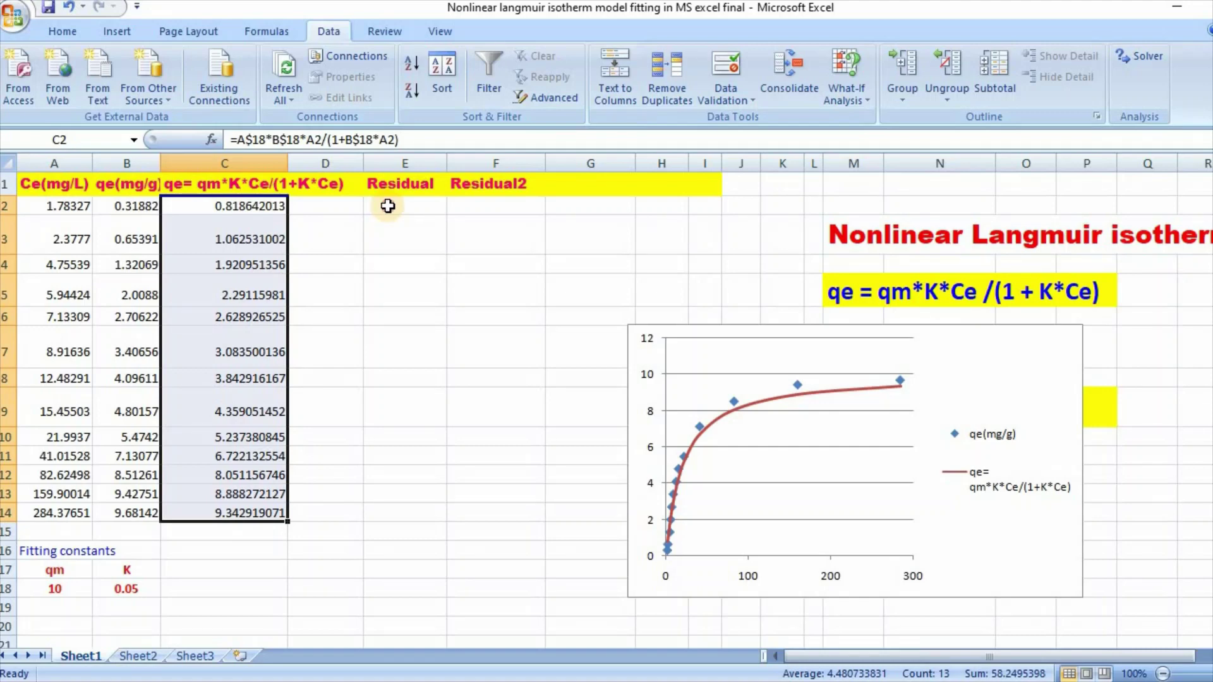
click(387, 206)
Step: Enter the residual =B2-C2 in E2 and fill it down to E14
text(=)
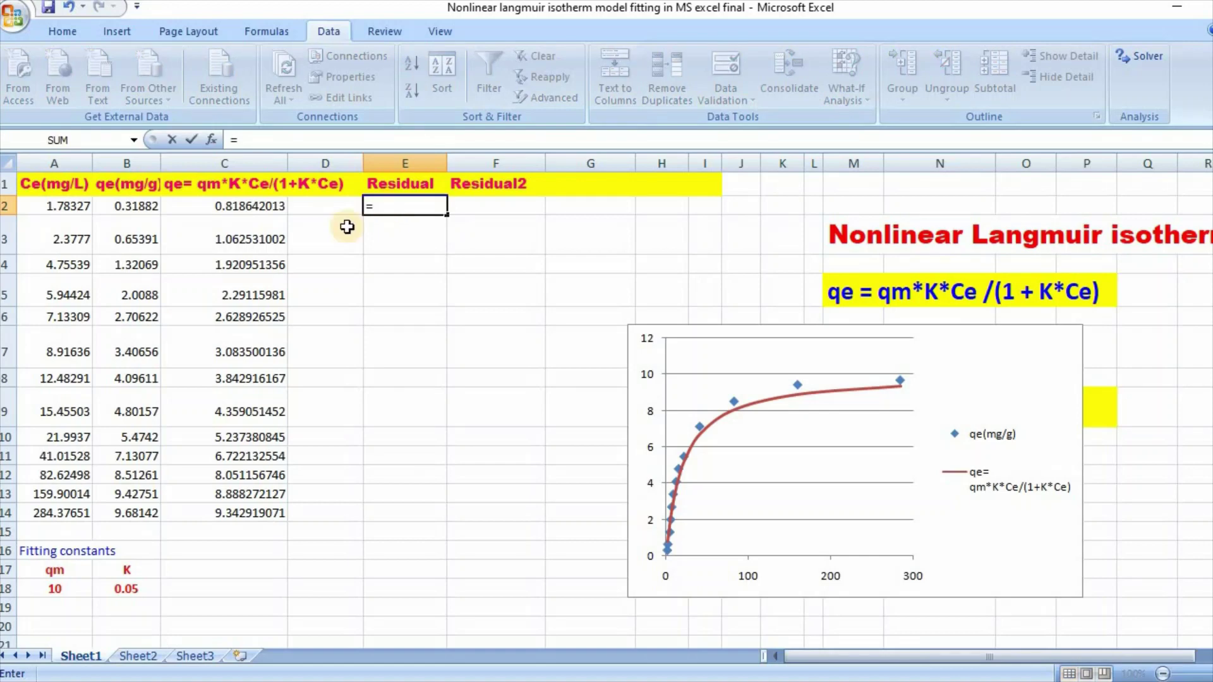
click(140, 211)
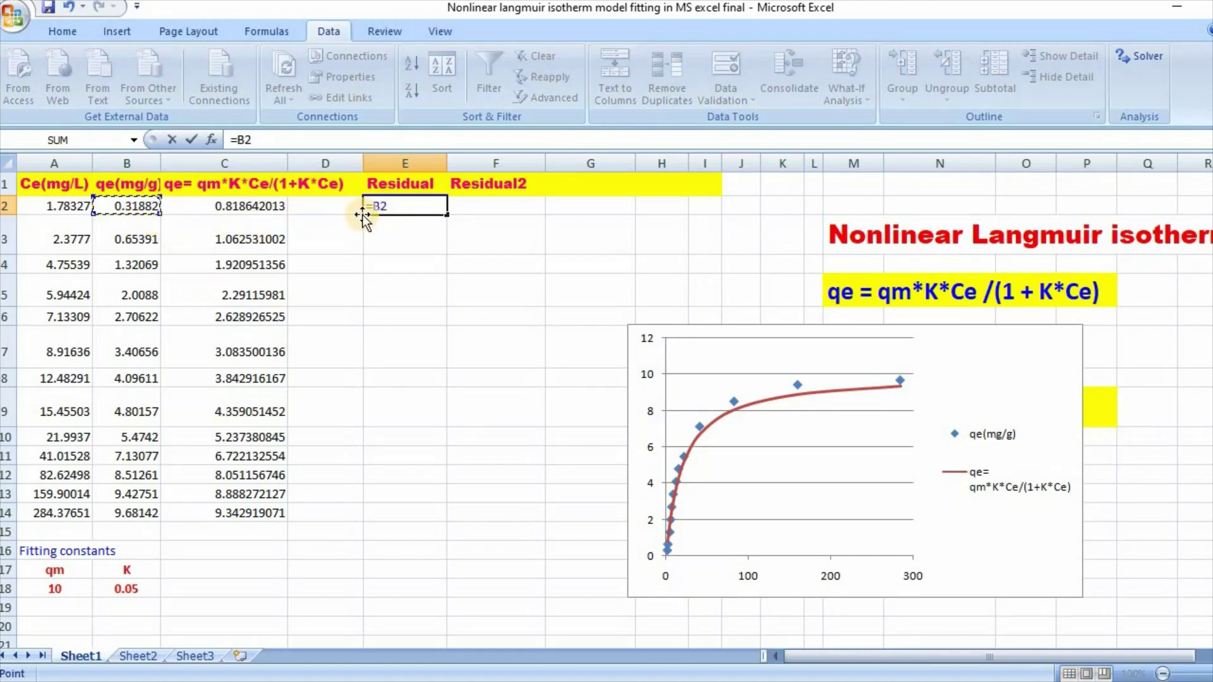
text(-)
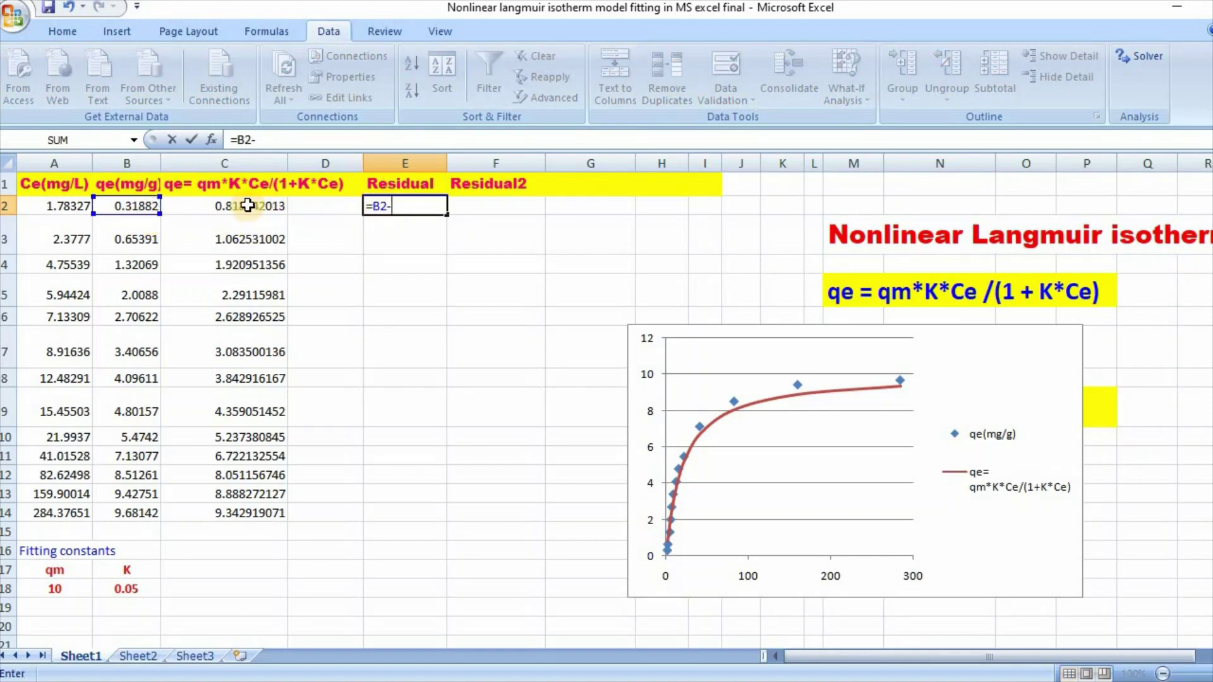
click(247, 205)
key(Return)
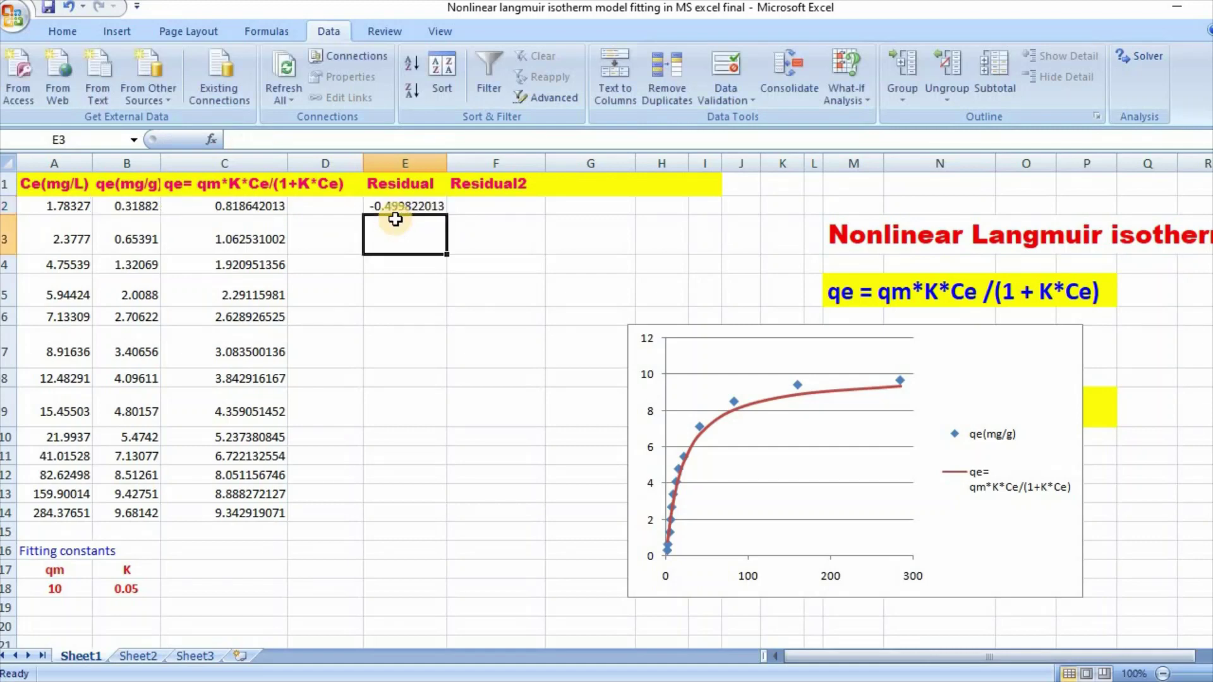
click(415, 206)
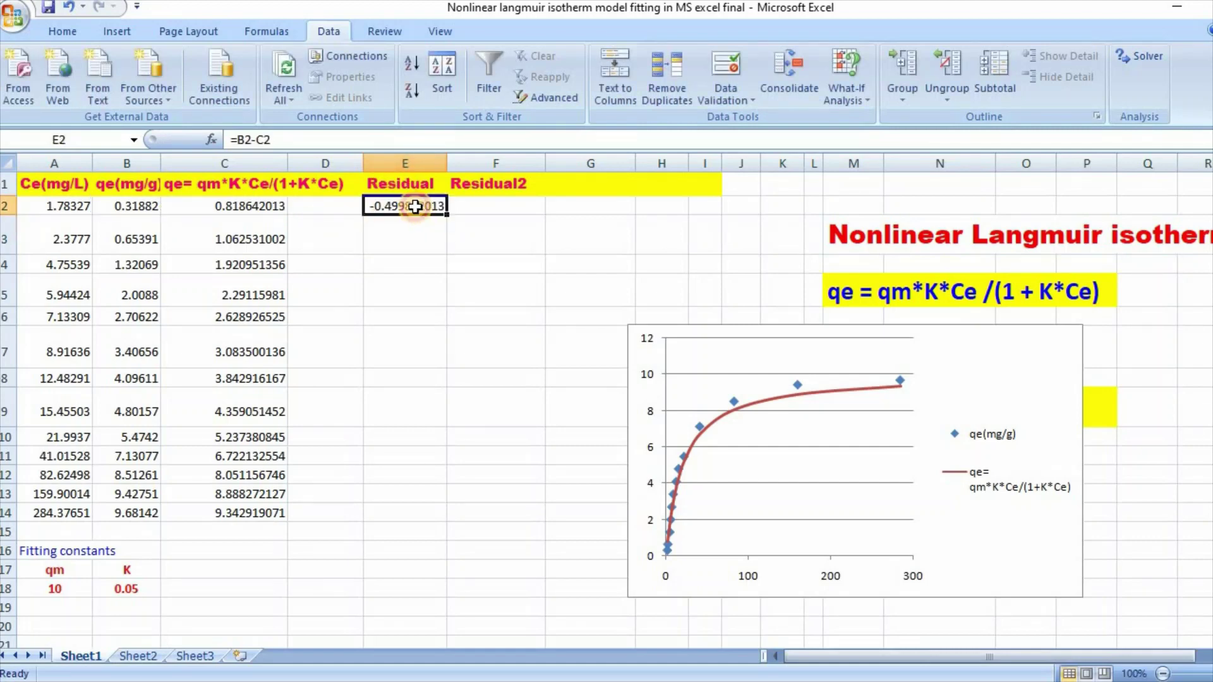
drag(446, 215, 436, 513)
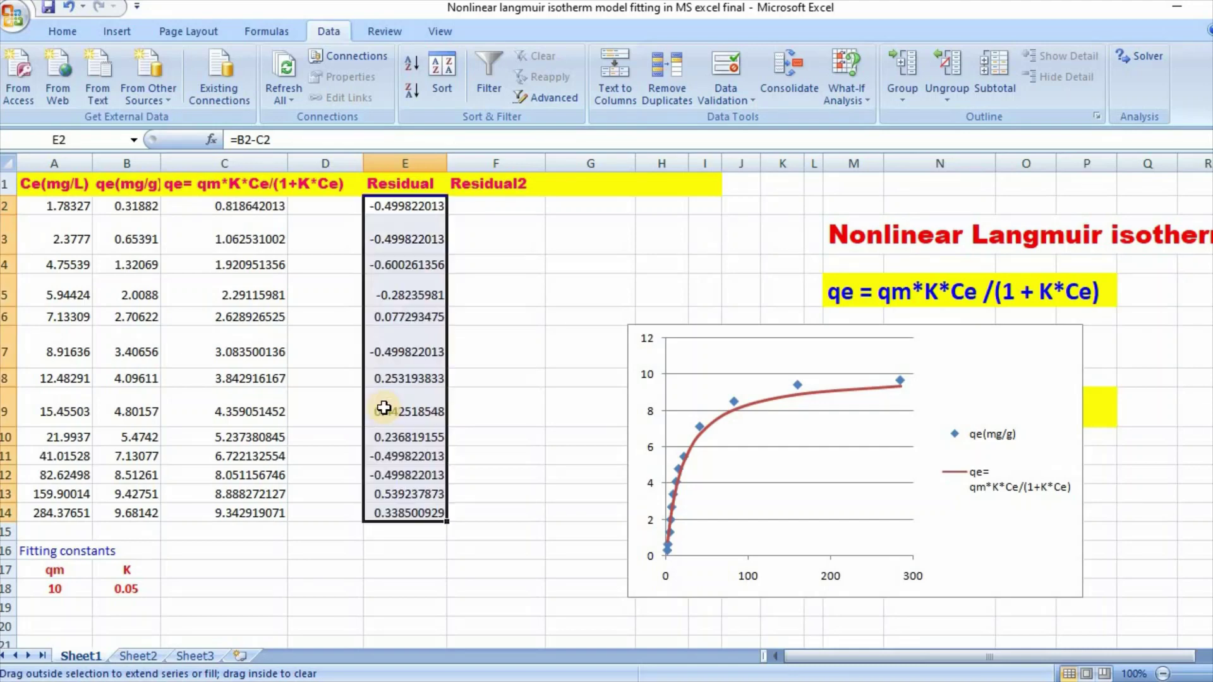
Step: Enter the squared residual =E2^2 in F2 and fill it down to F14
click(503, 210)
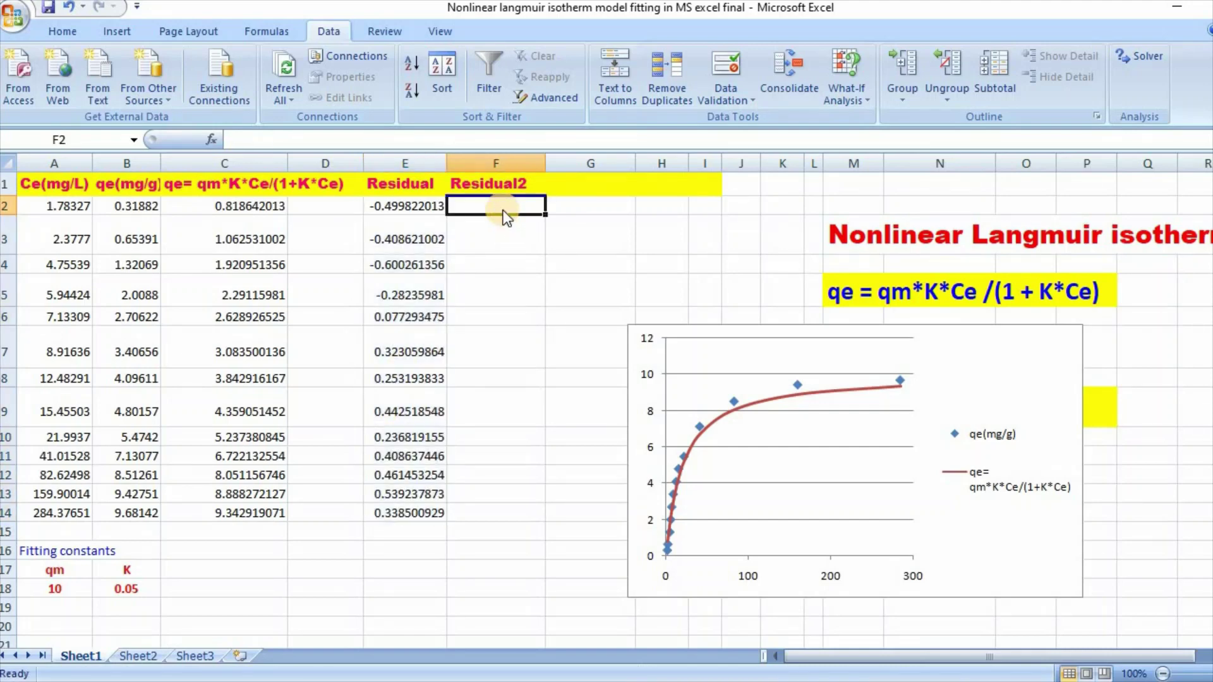
text(=)
click(410, 206)
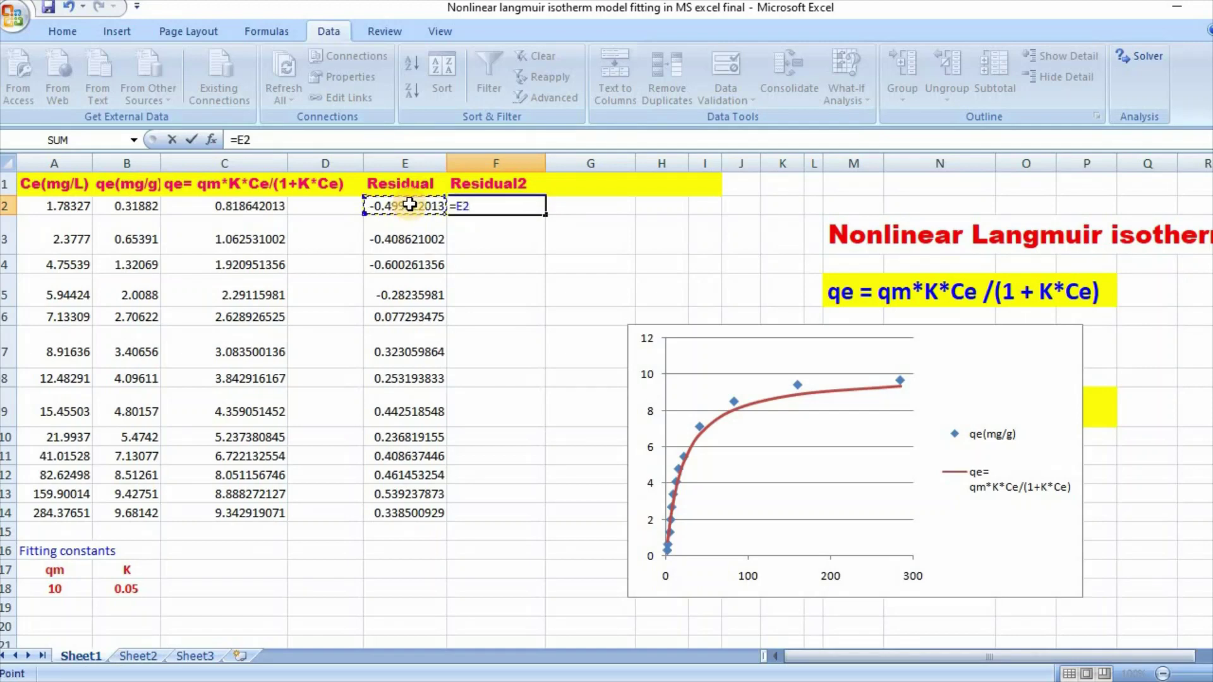
text(^2)
key(Return)
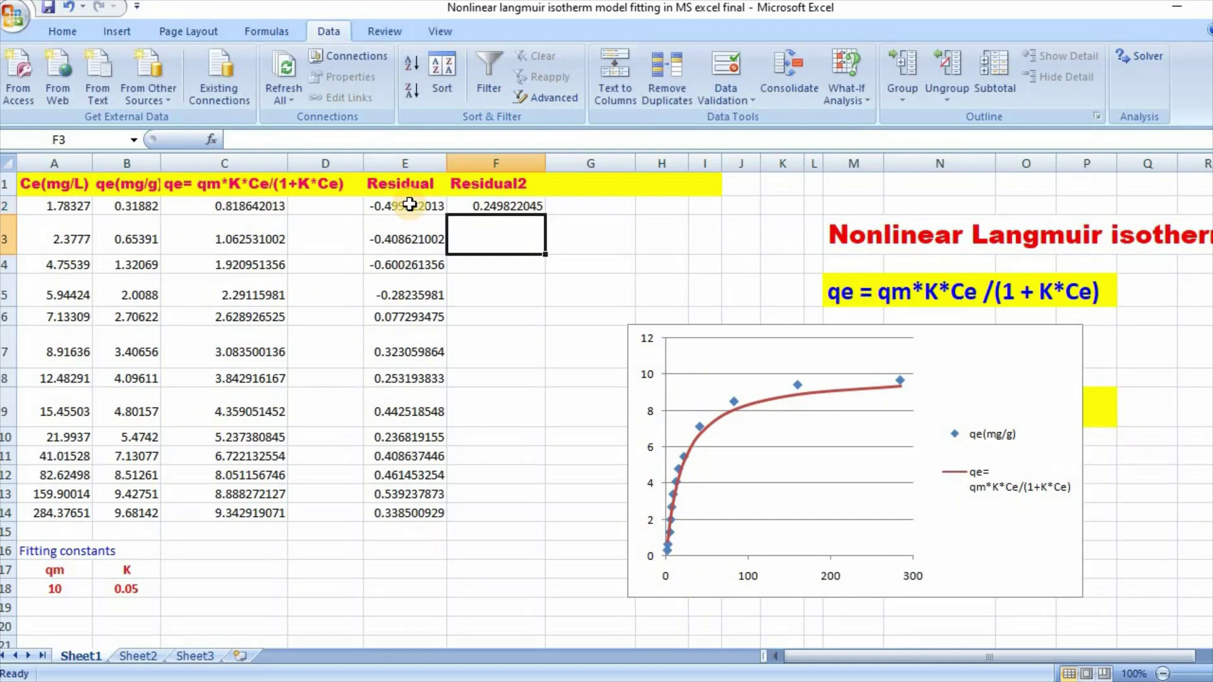
click(515, 207)
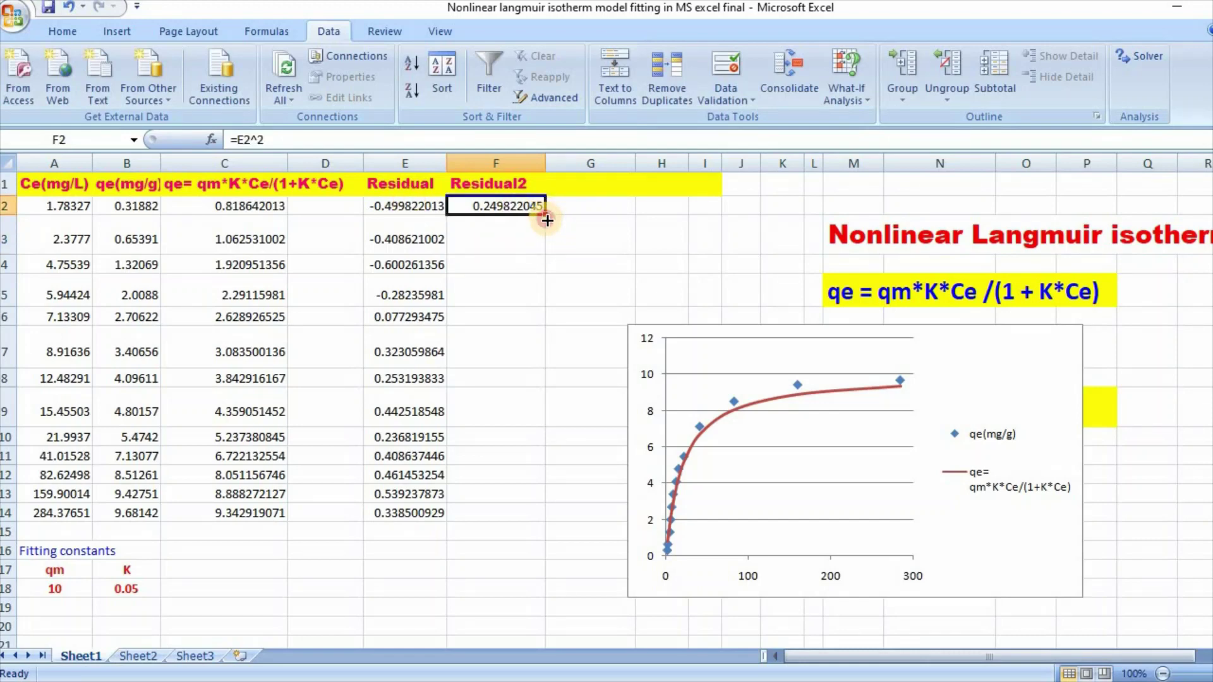
drag(545, 215, 536, 516)
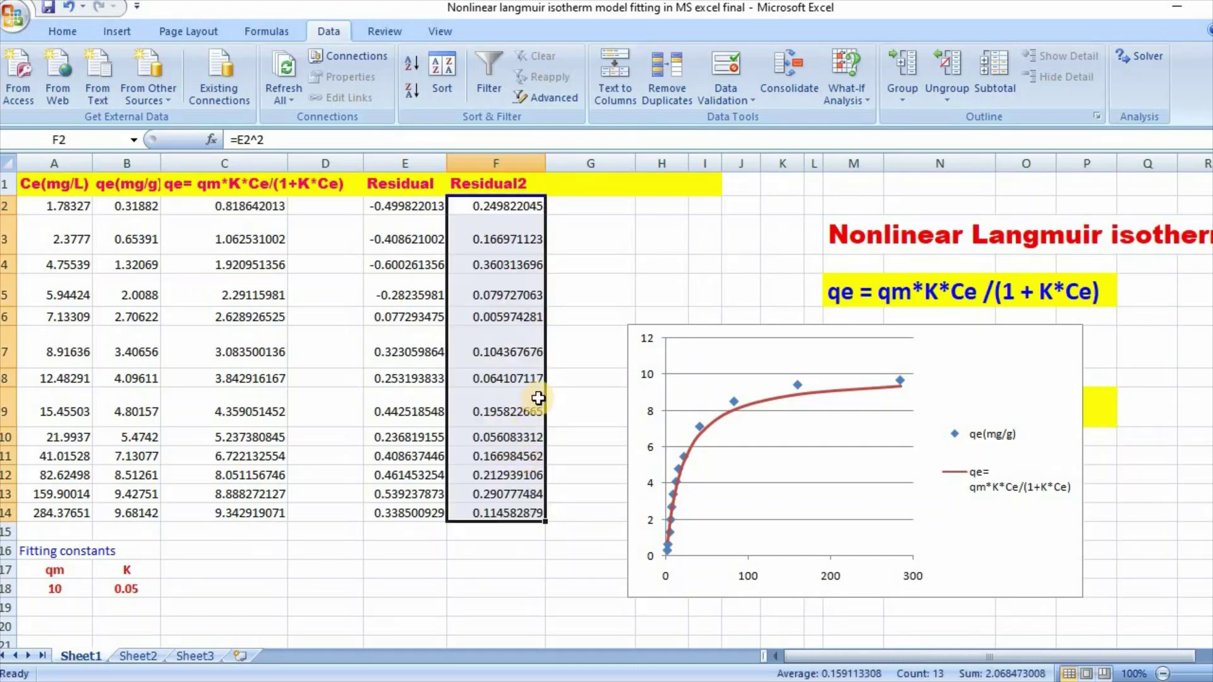
click(499, 556)
Step: Label F16 as SSR and total F2:F14 in F17 with =SUM(F2:F14)
click(499, 551)
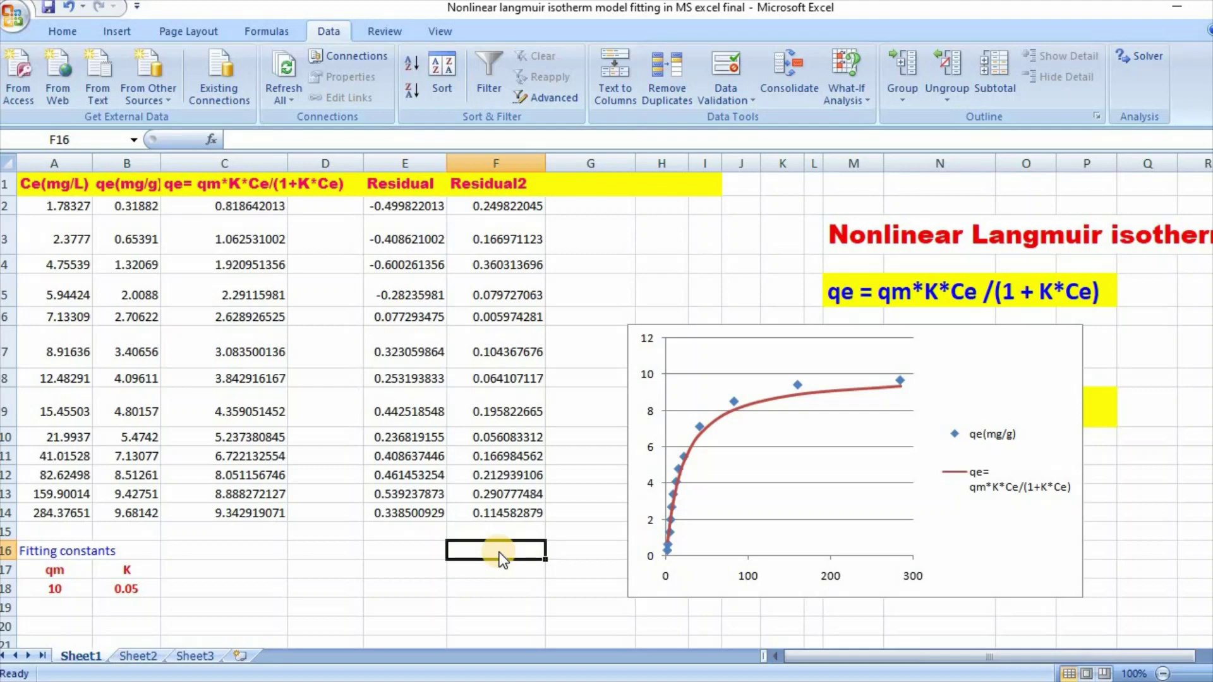
text(SSR)
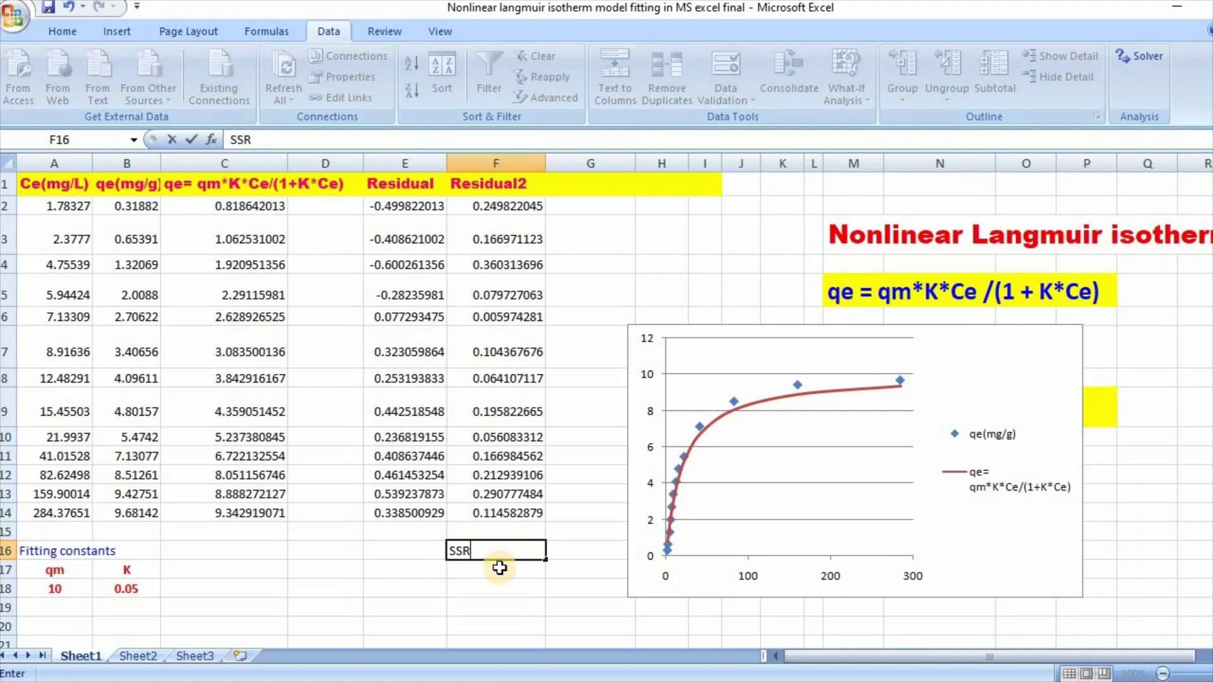
click(498, 570)
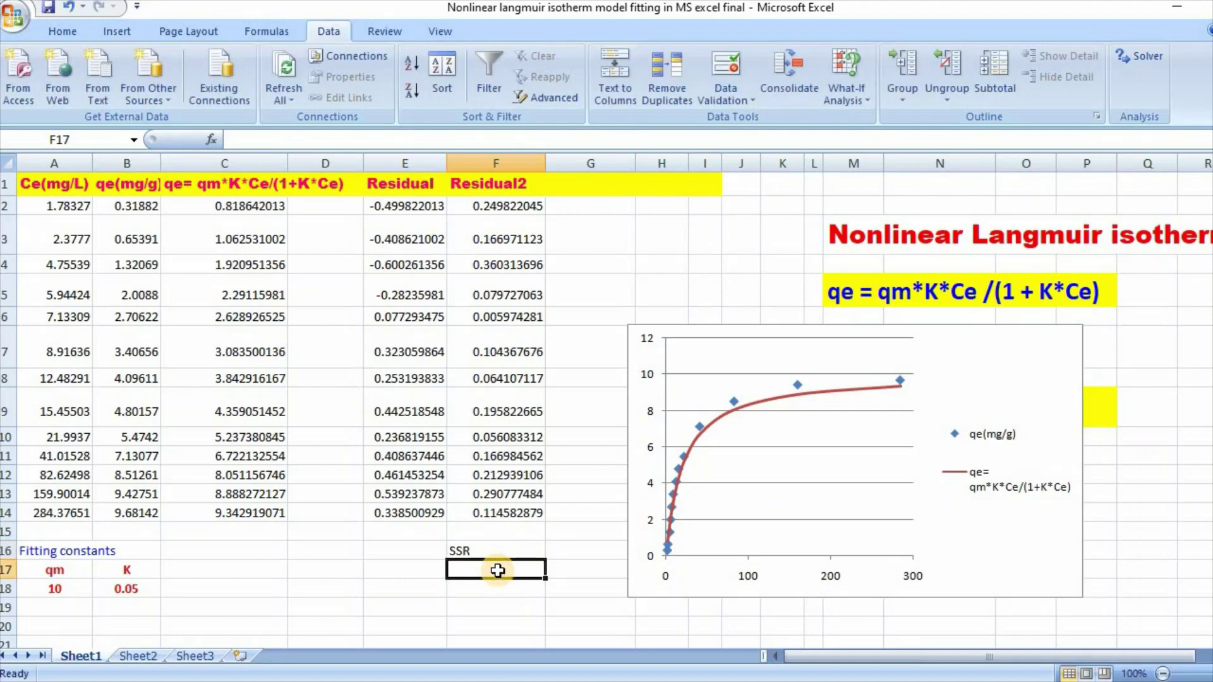
text(=SUM)
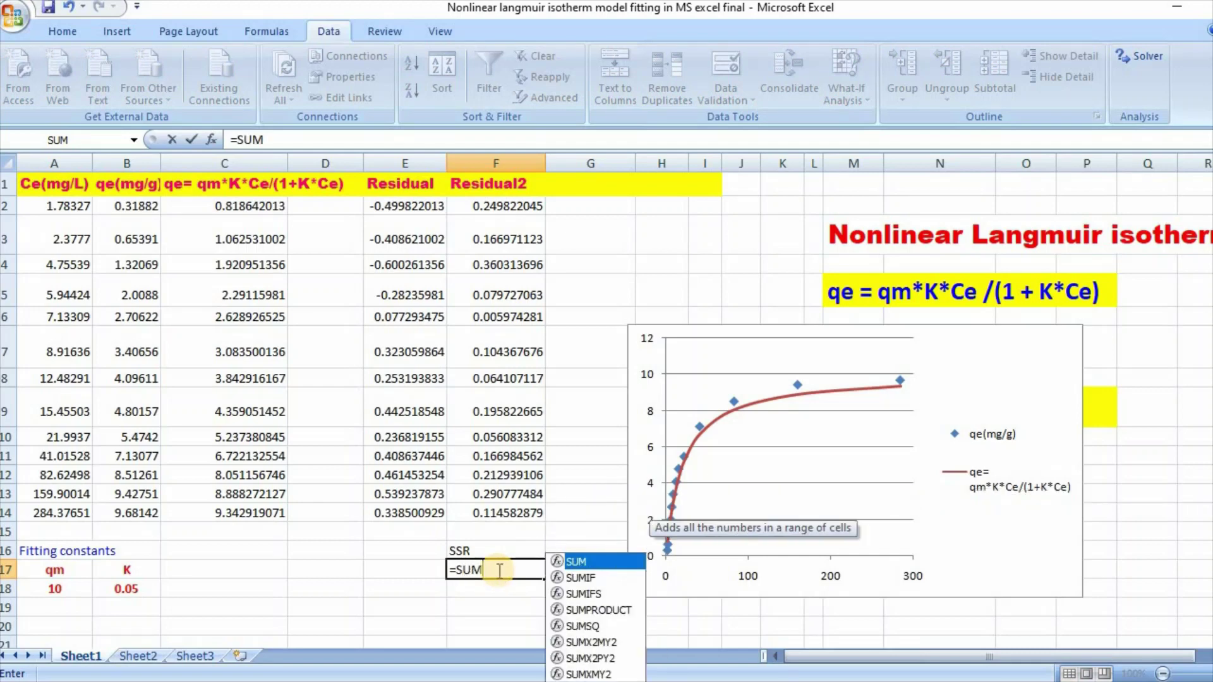
text(()
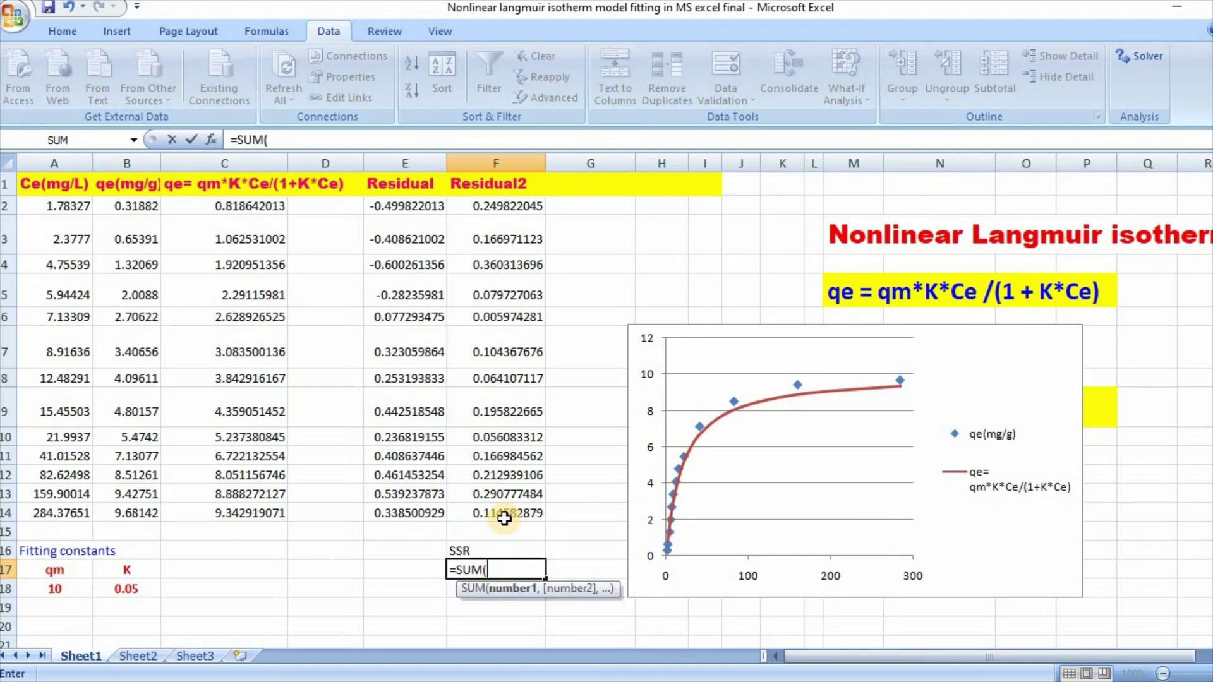
drag(504, 513, 503, 206)
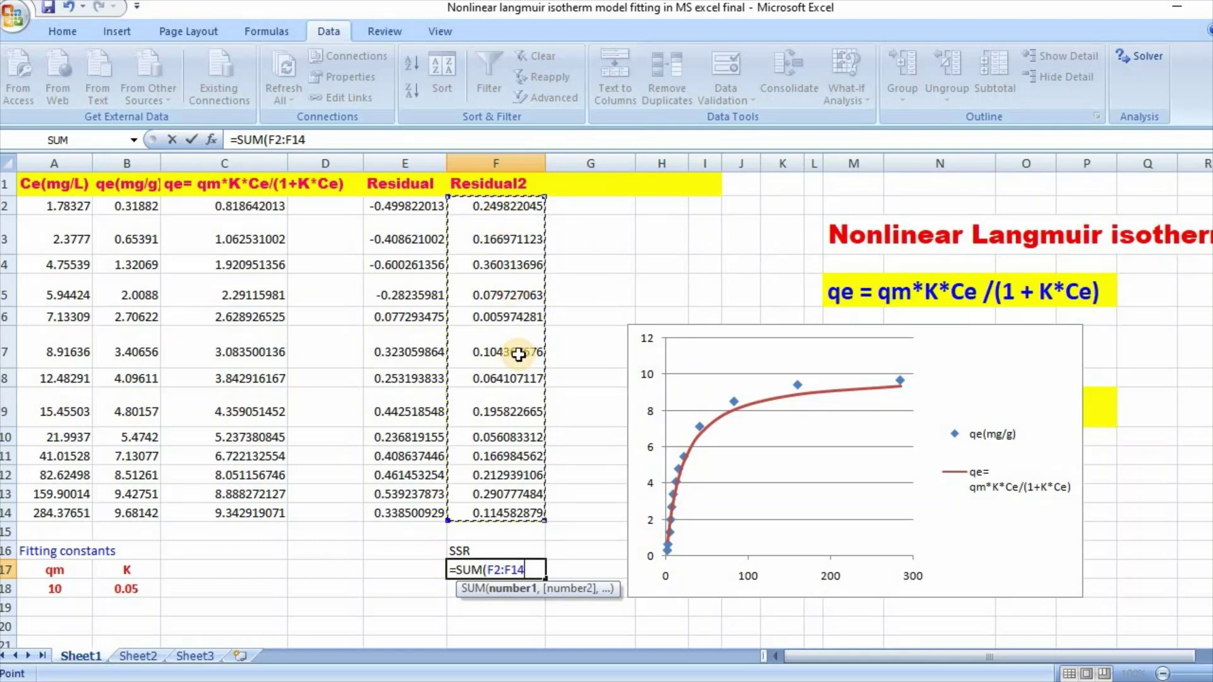
text())
key(Return)
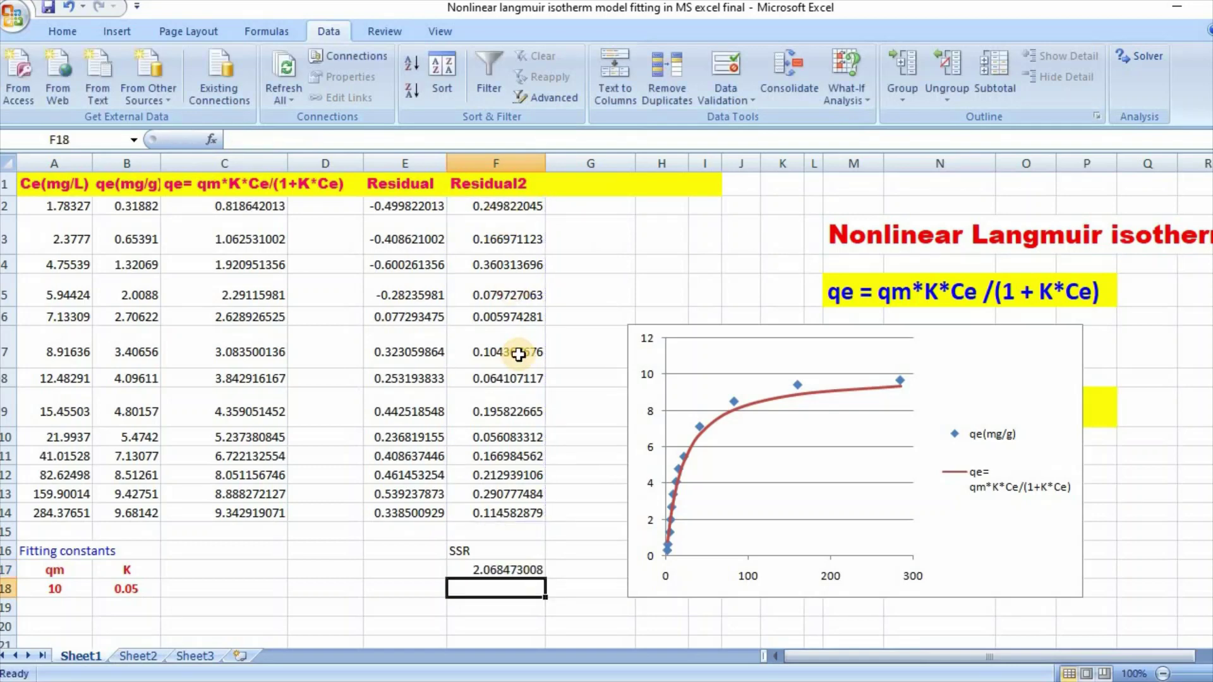
click(542, 572)
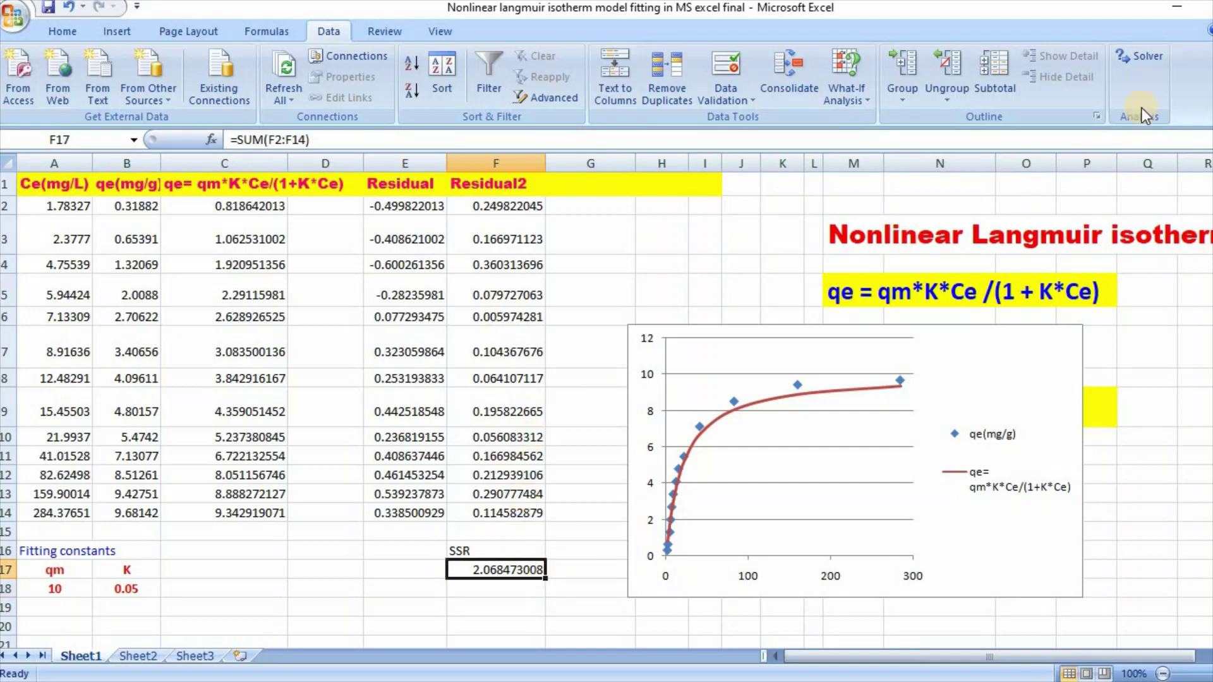
Step: Use Solver to minimise $F$17 by varying A18:B18, giving qm 10.6432512 and K 0.0469775
click(1140, 57)
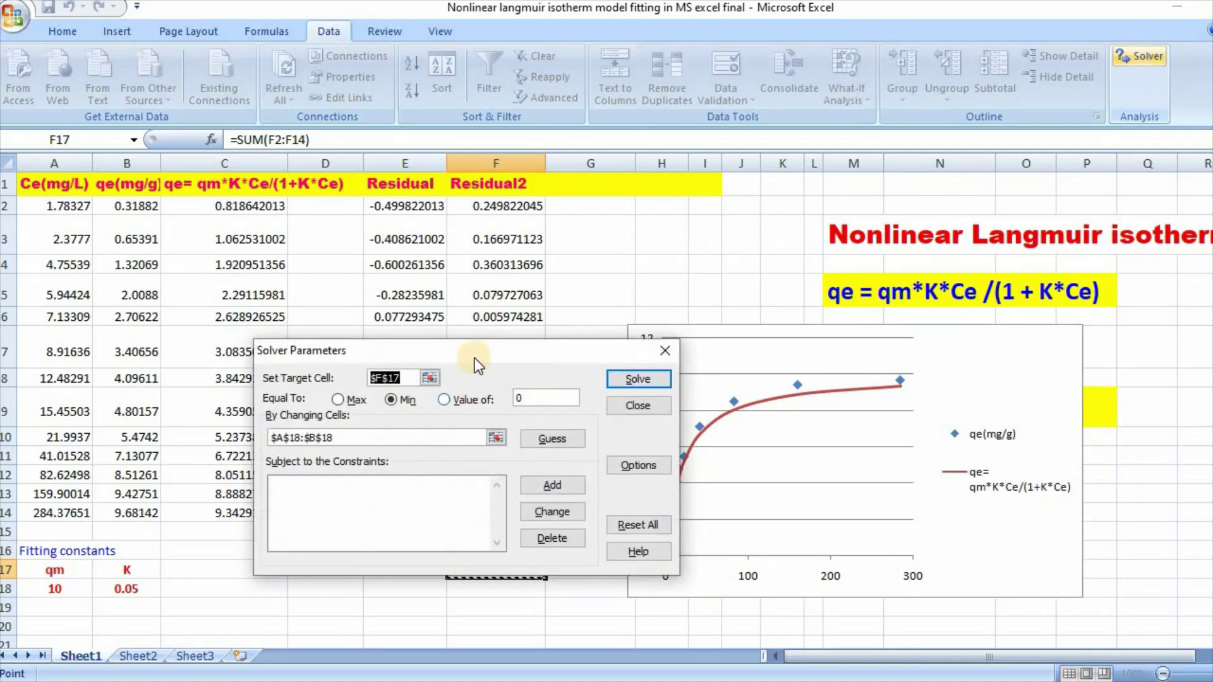
click(630, 346)
drag(632, 353, 1094, 267)
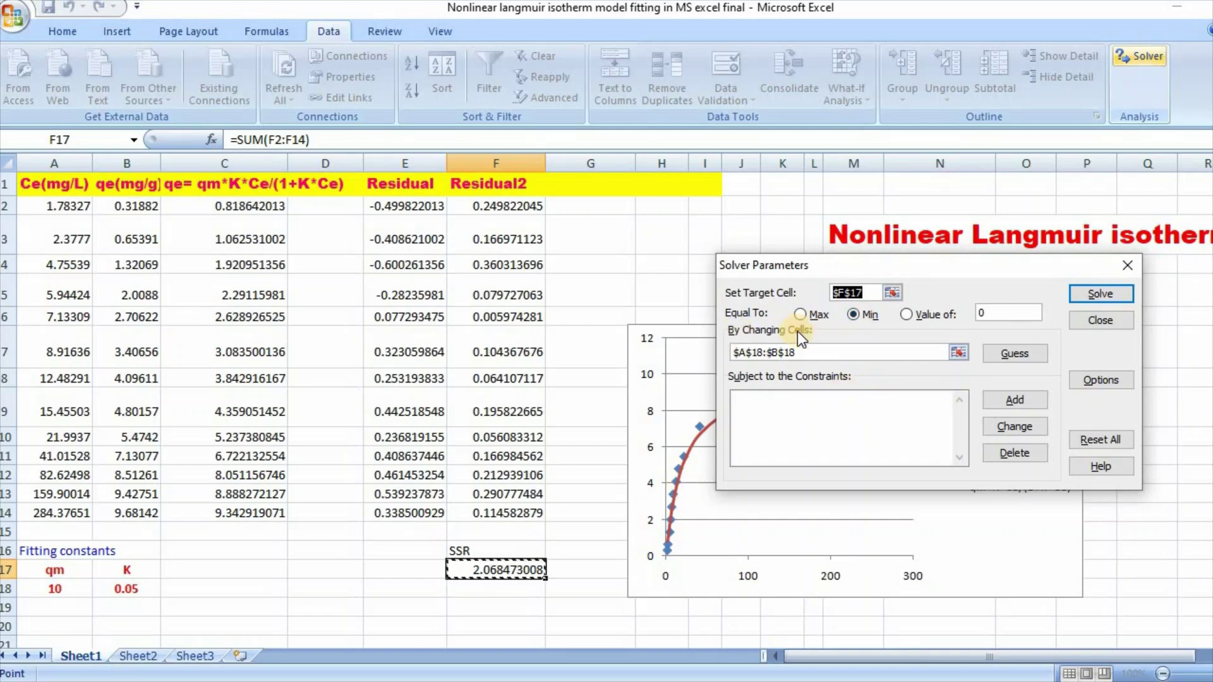
click(853, 314)
click(959, 352)
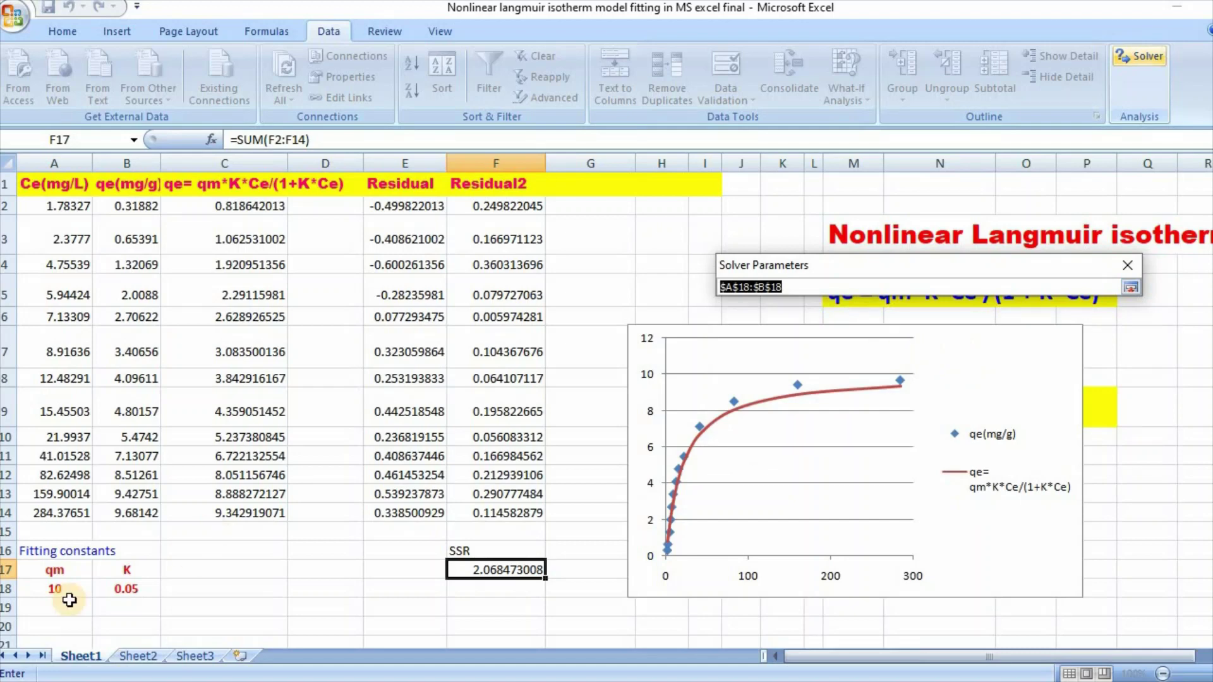
drag(51, 590, 136, 591)
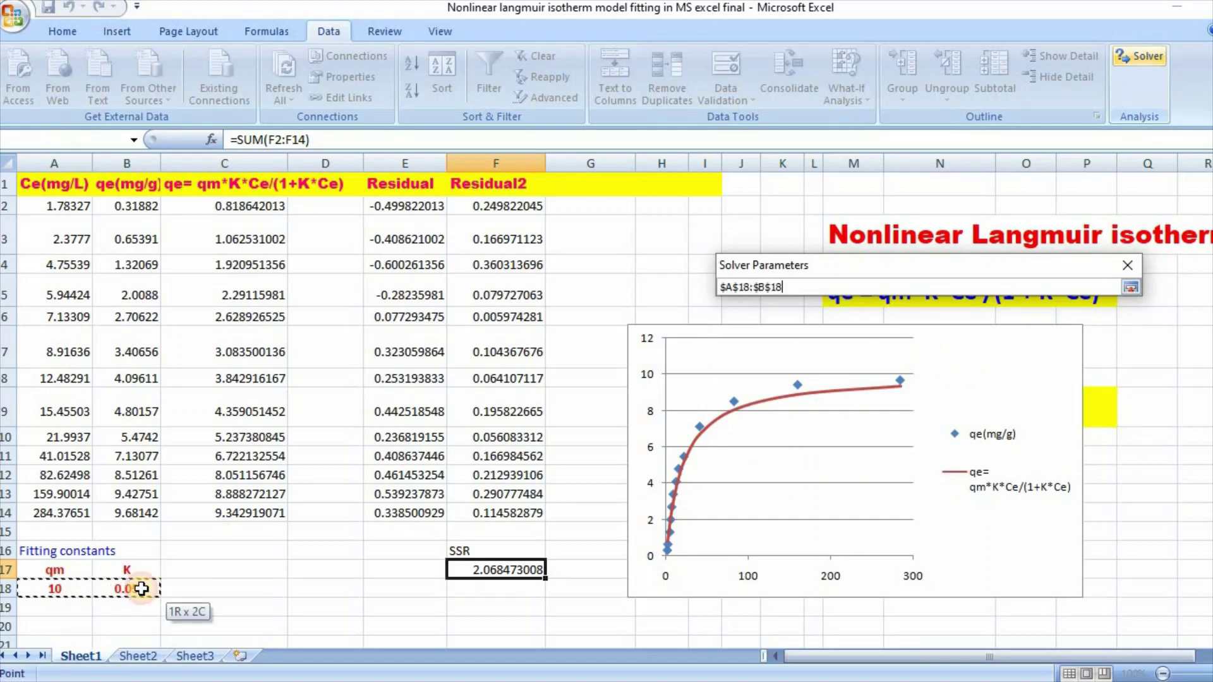
click(1131, 287)
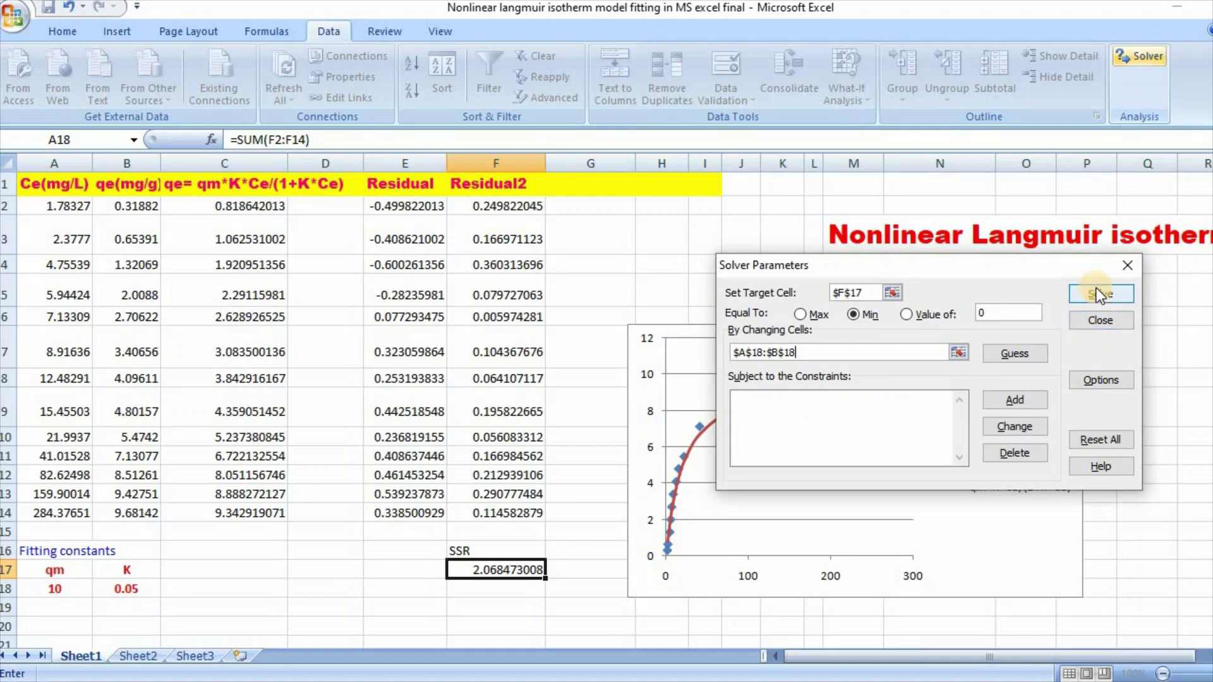
click(1100, 295)
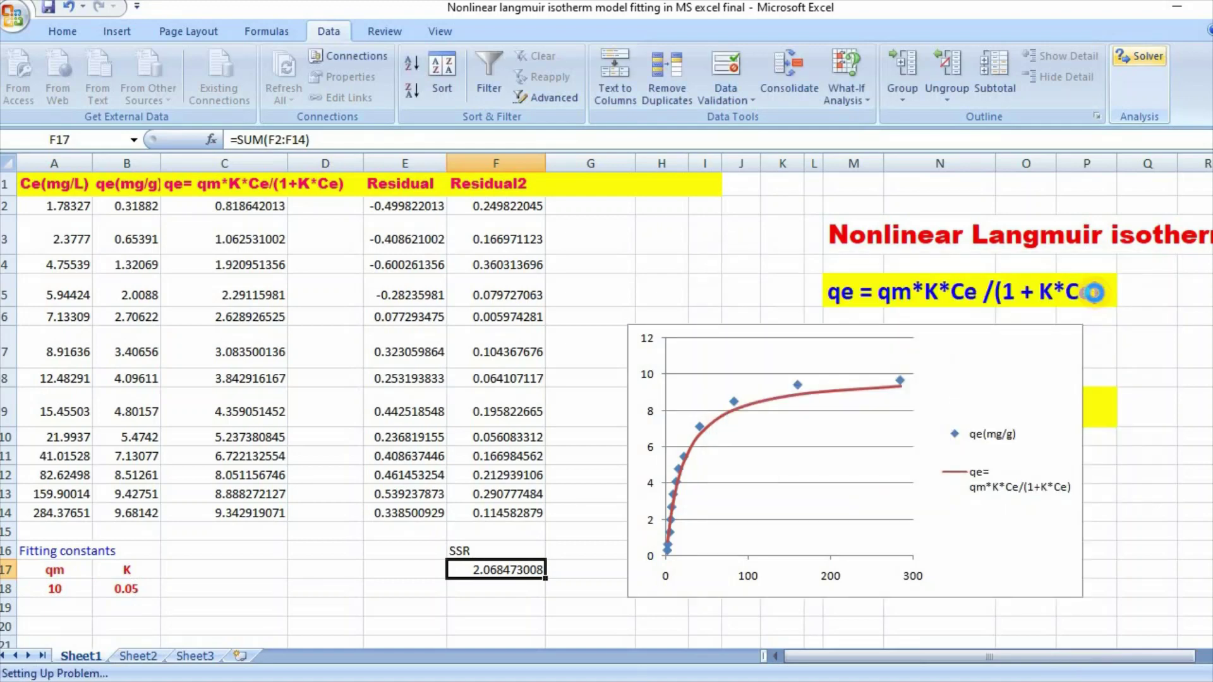
click(794, 434)
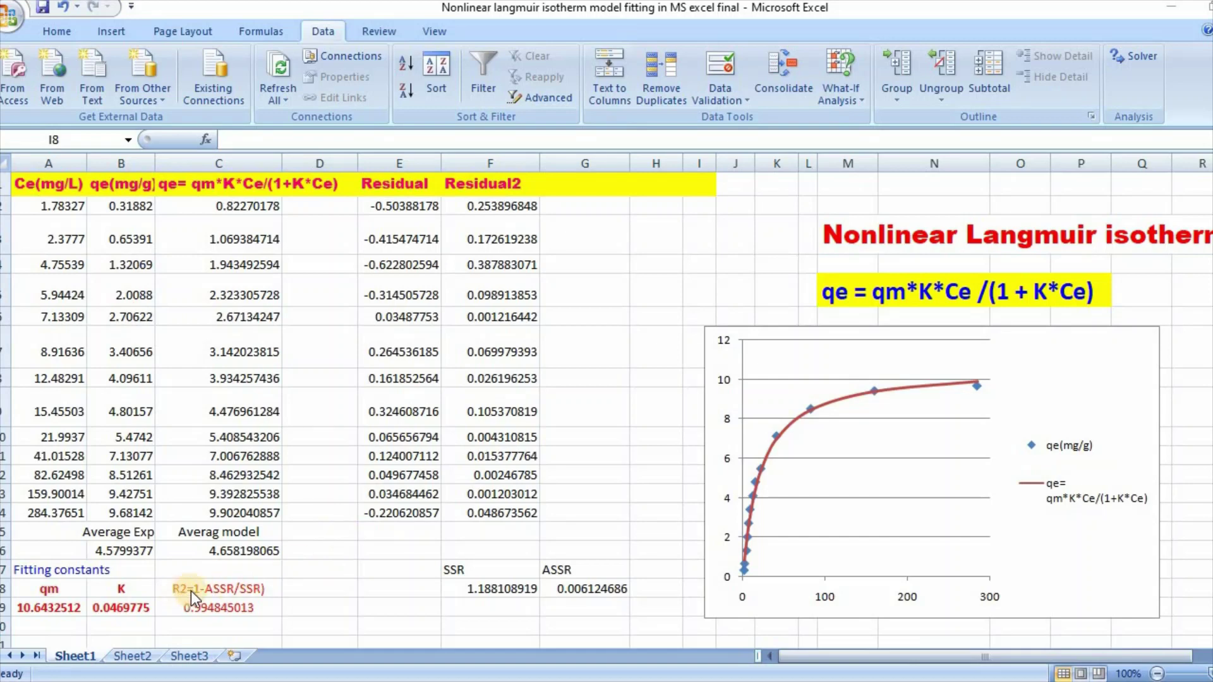
Step: Select a cell below the data table for the average, ASSR and R² rows
click(126, 553)
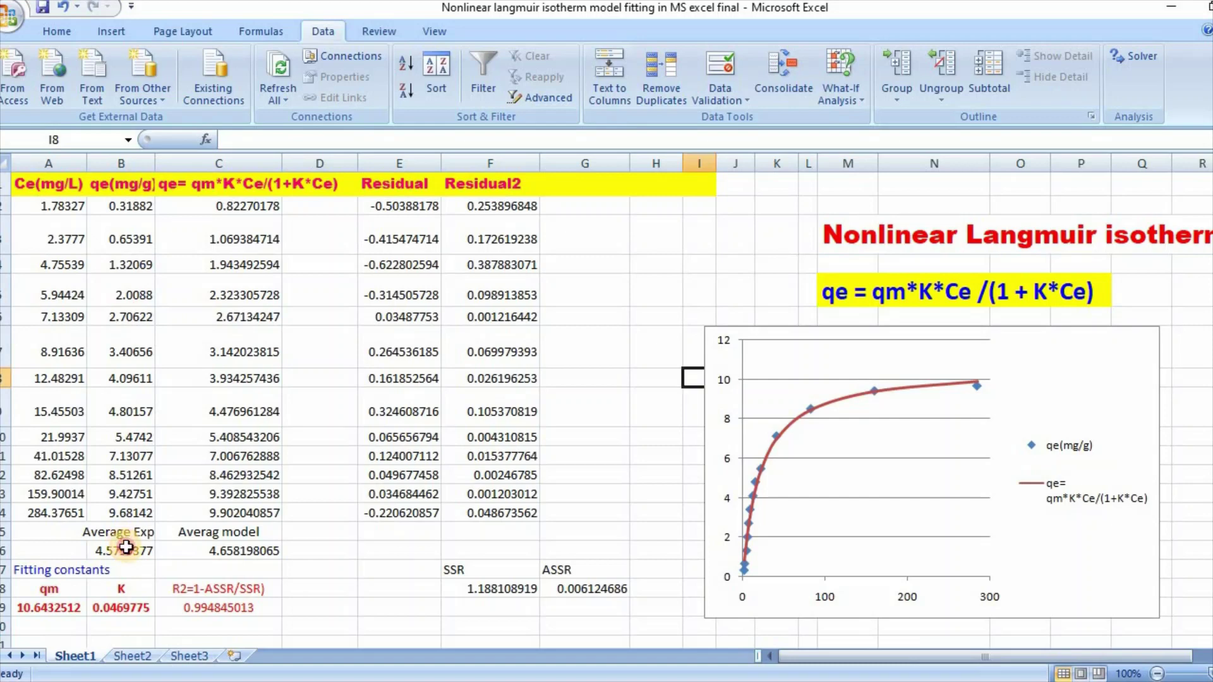
text(=)
double_click(126, 552)
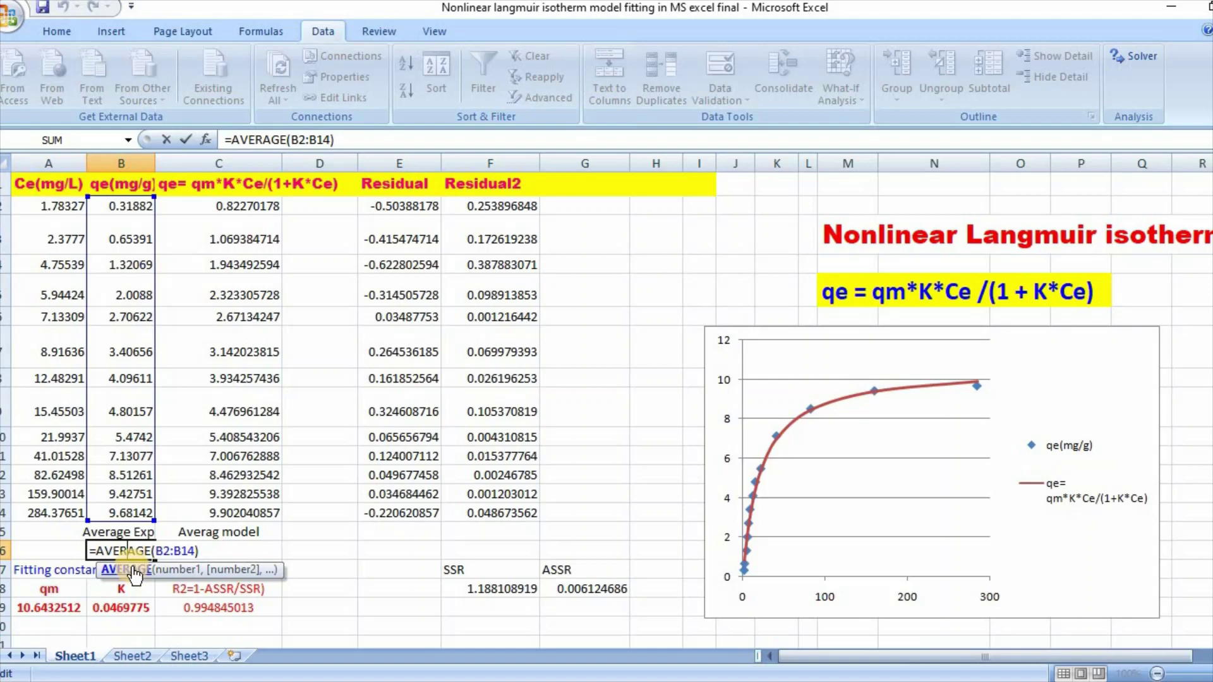
key(Return)
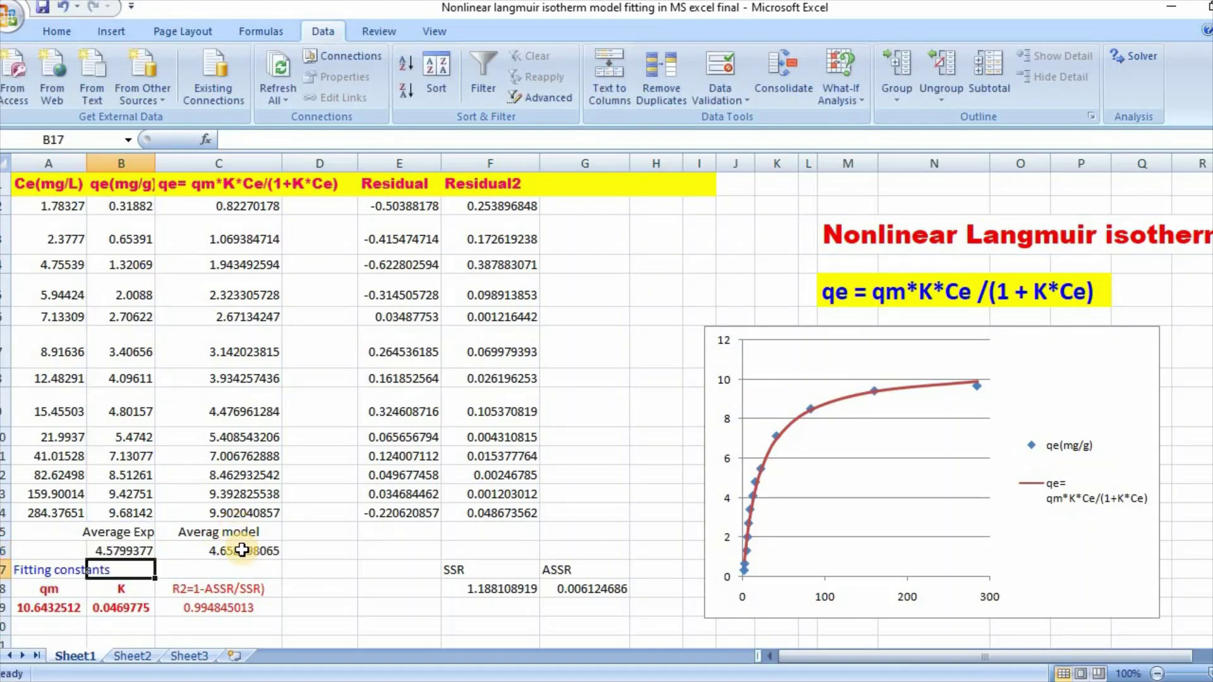
double_click(244, 549)
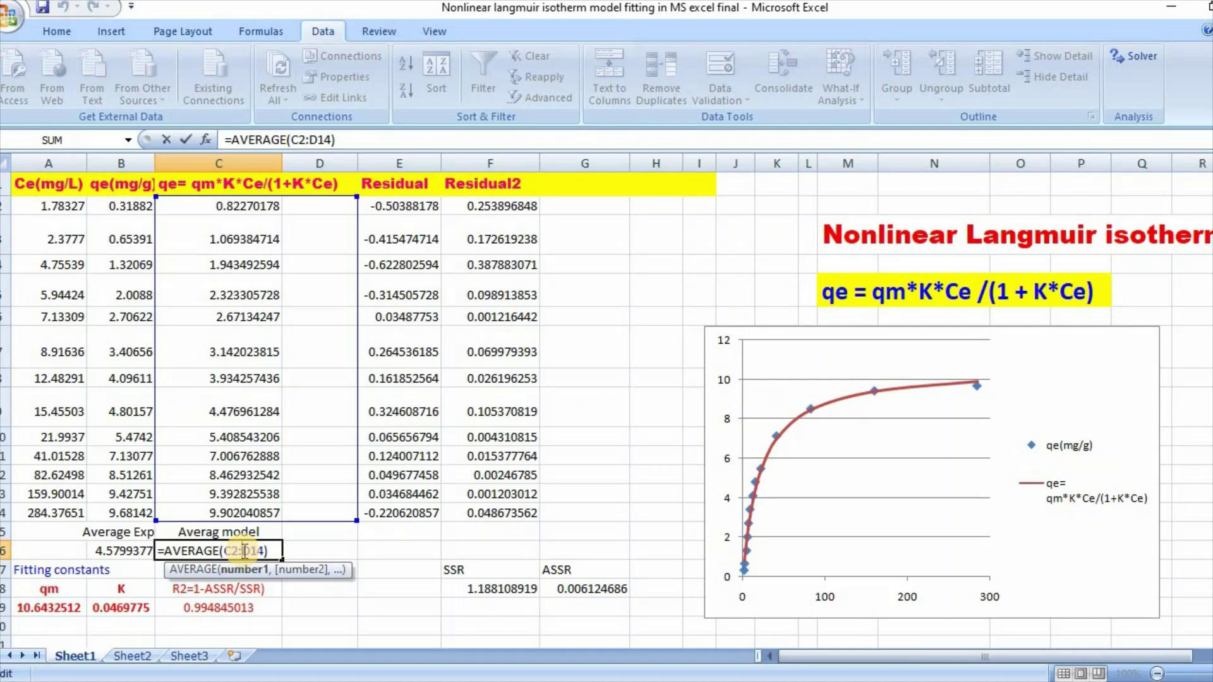
key(Return)
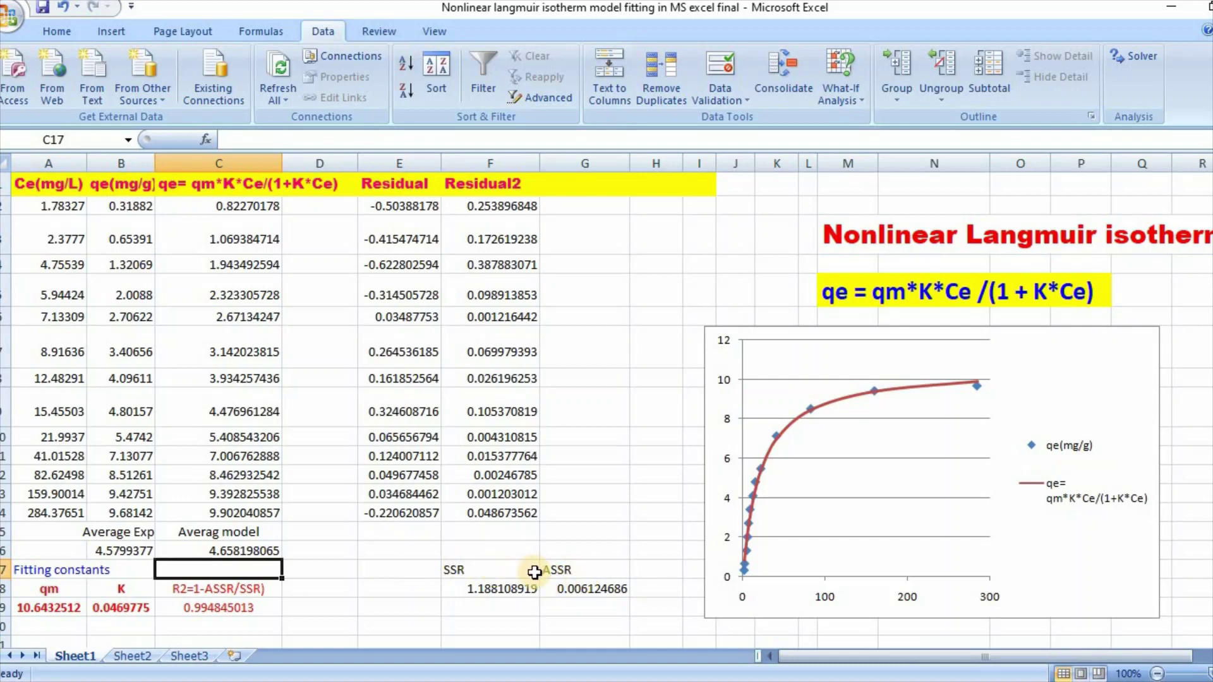
double_click(593, 590)
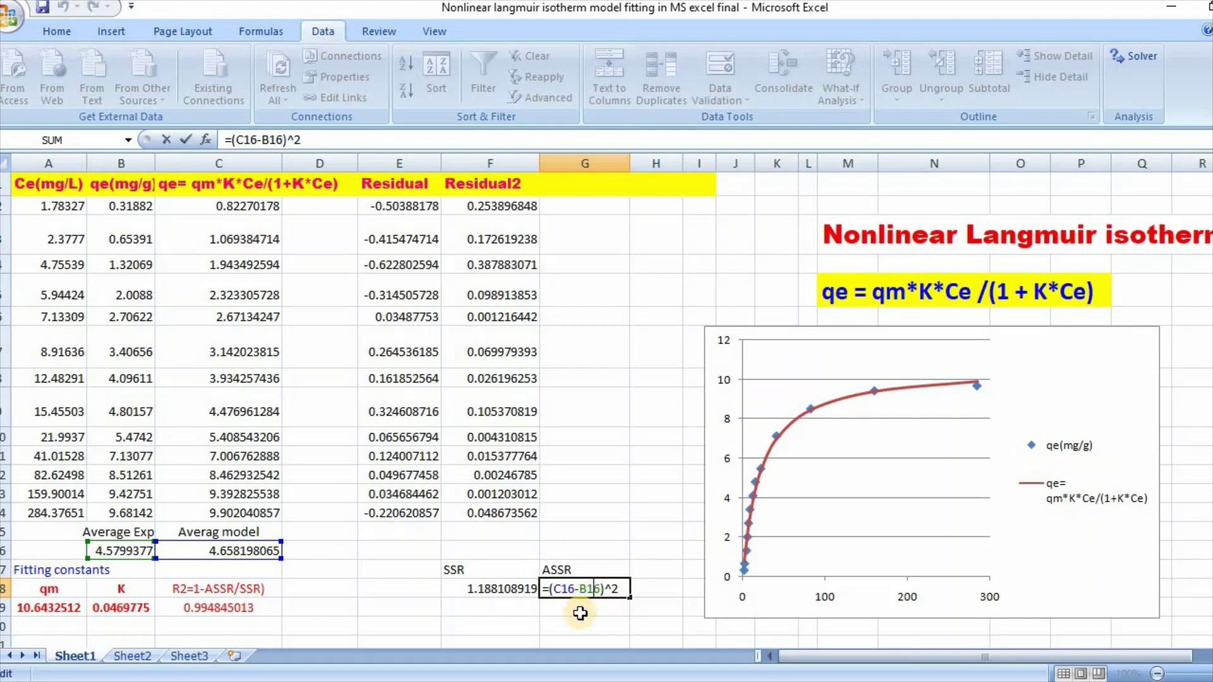
key(Return)
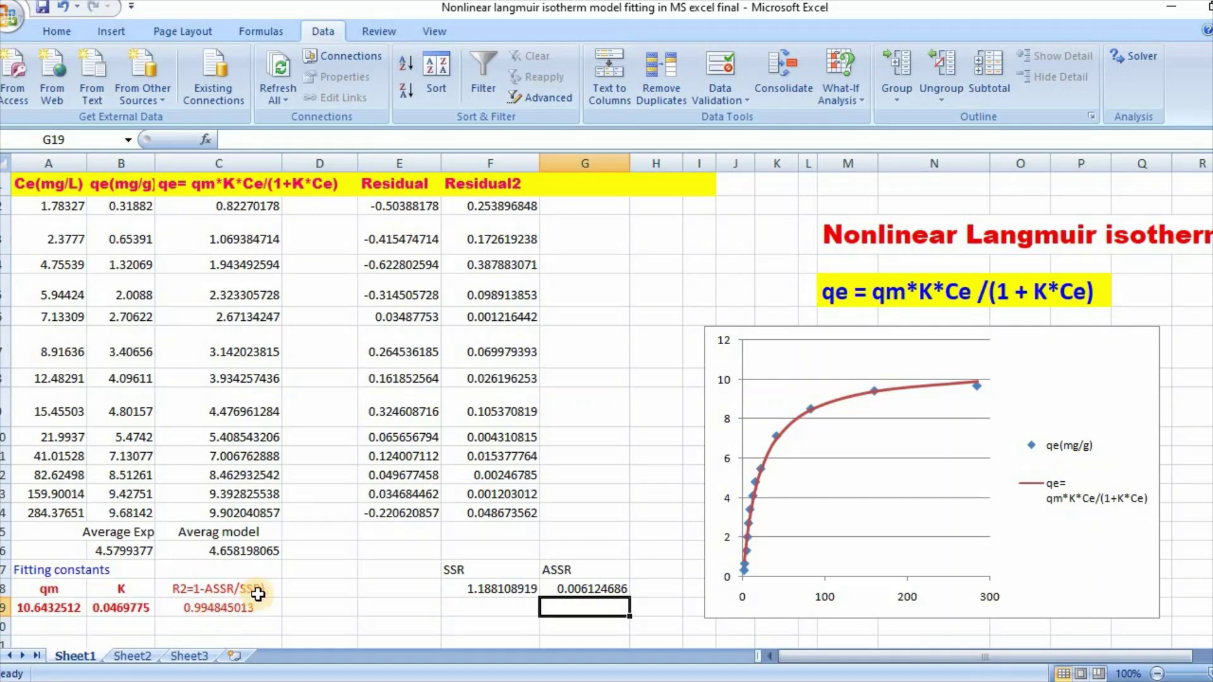
double_click(232, 607)
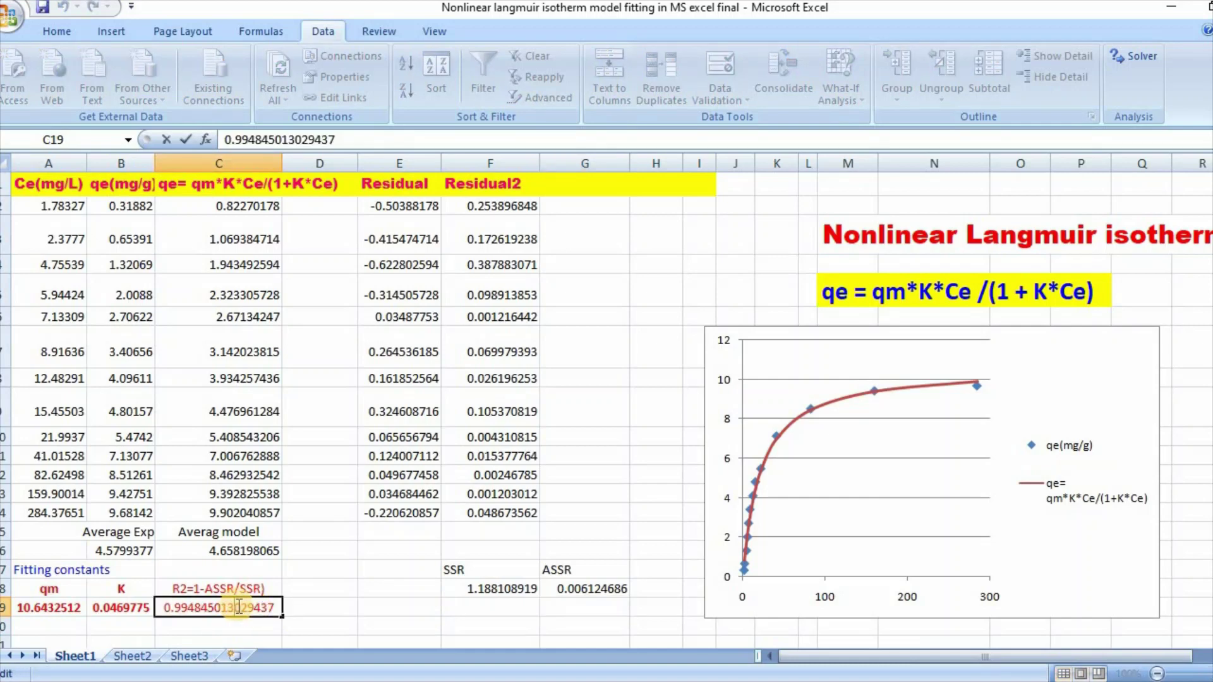
click(323, 610)
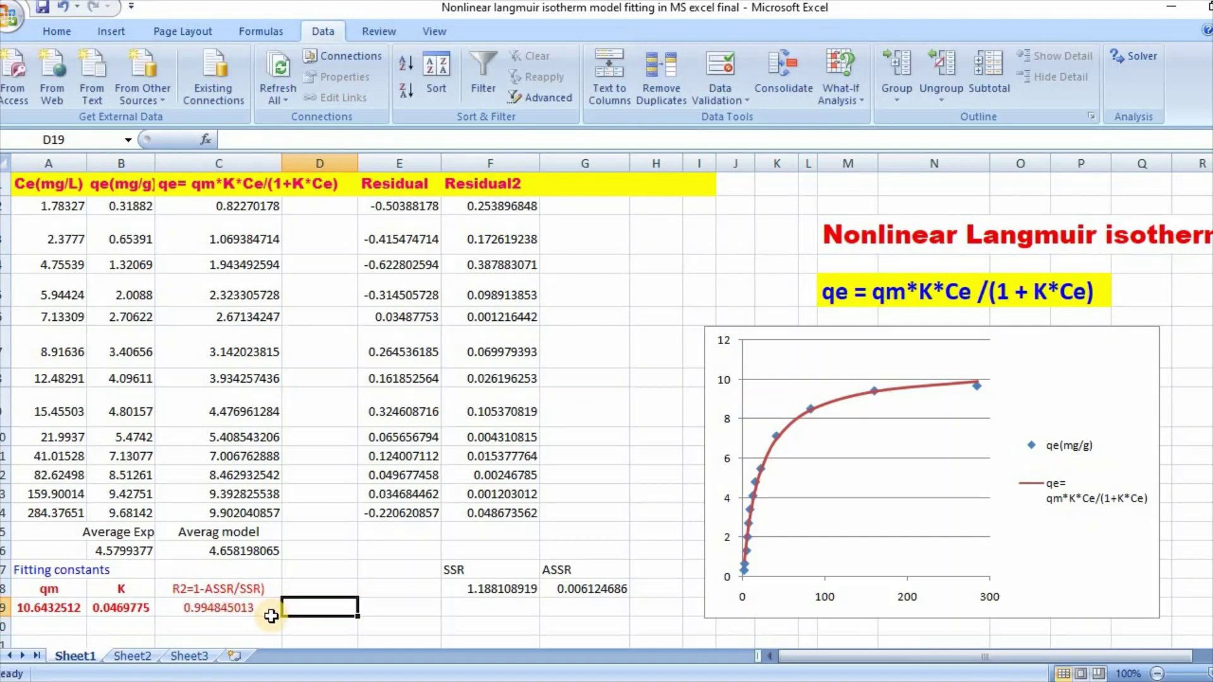